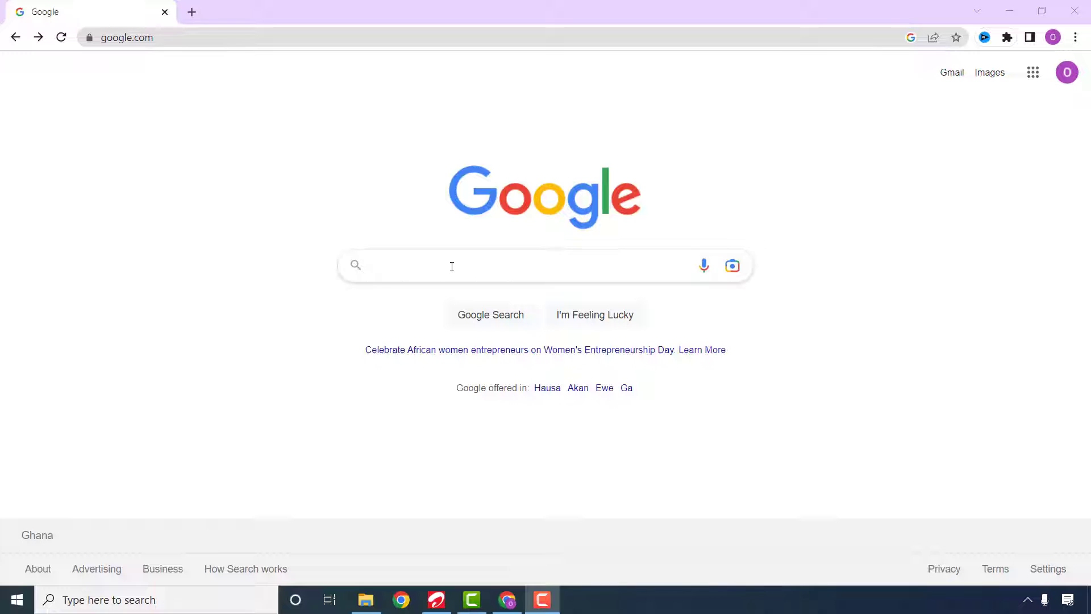
- Search Google for "download windows 11" and open Microsoft's Download Windows 11 page
click(452, 267)
text(DOW)
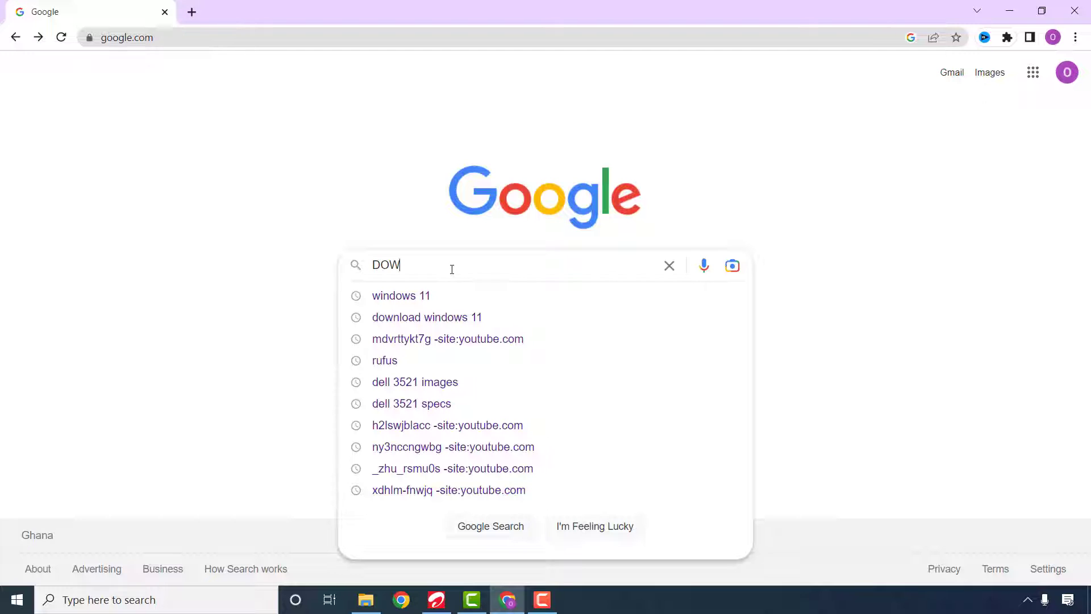
text(NL)
click(445, 294)
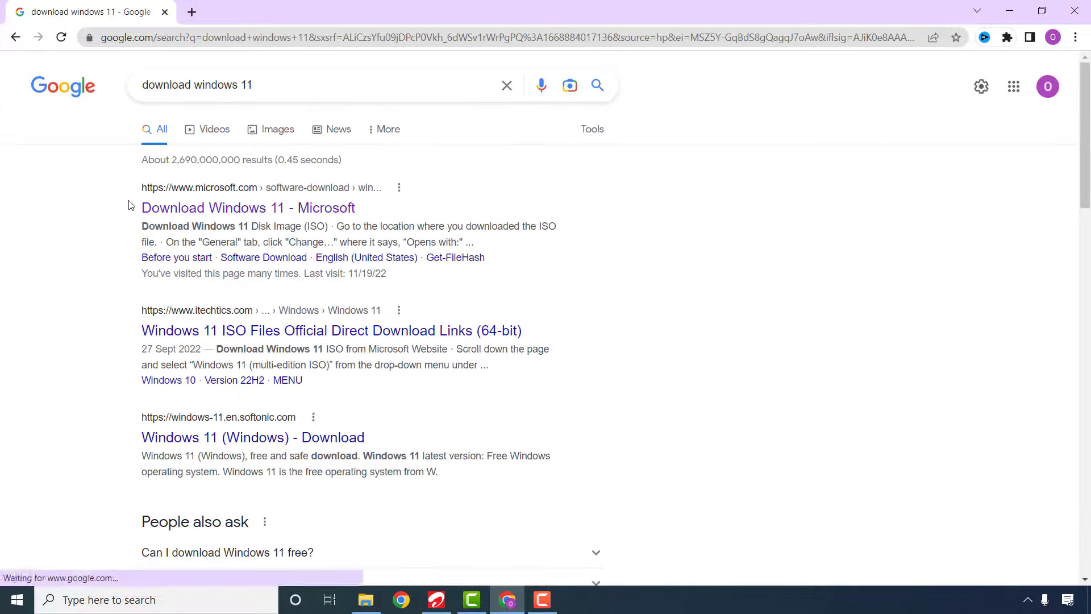
drag(149, 208, 356, 209)
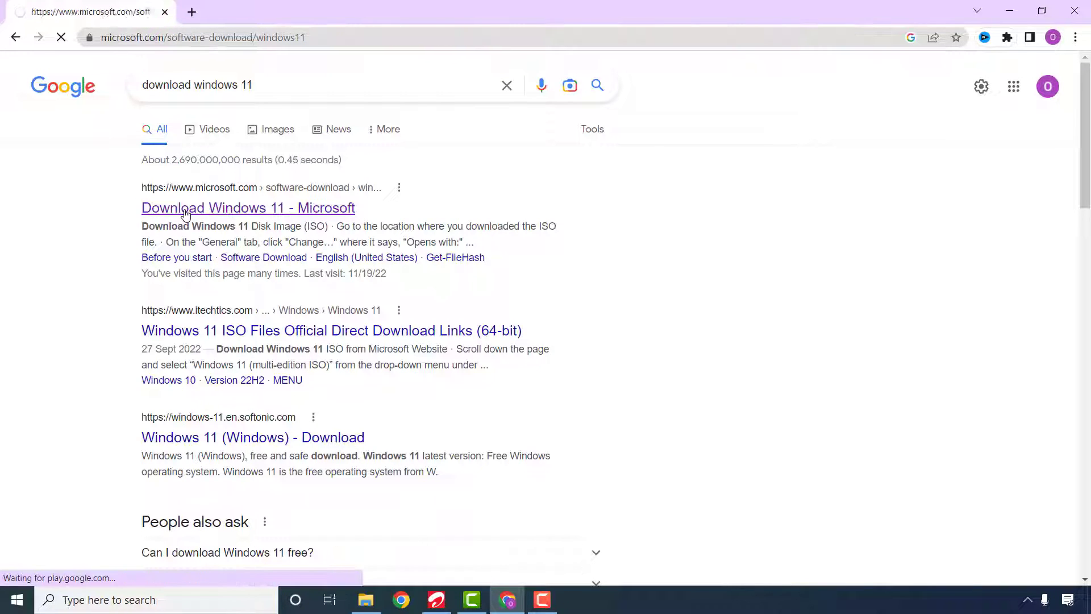
- Download the media creation tool from the Create Windows 11 Installation Media section and launch it
scroll(182, 210, down, 3)
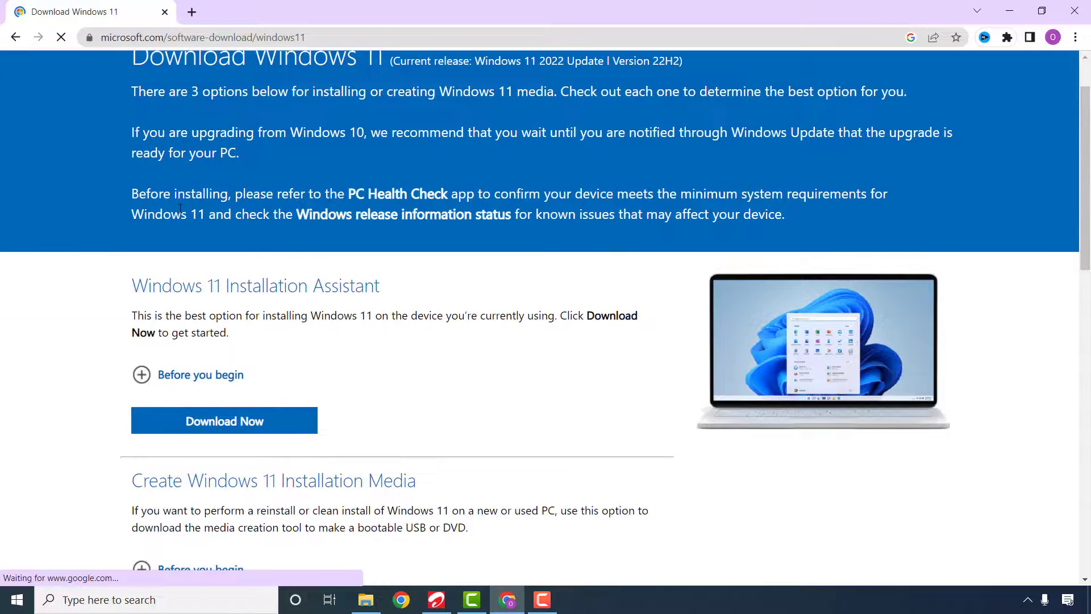
scroll(180, 208, down, 3)
drag(117, 203, 417, 202)
click(211, 335)
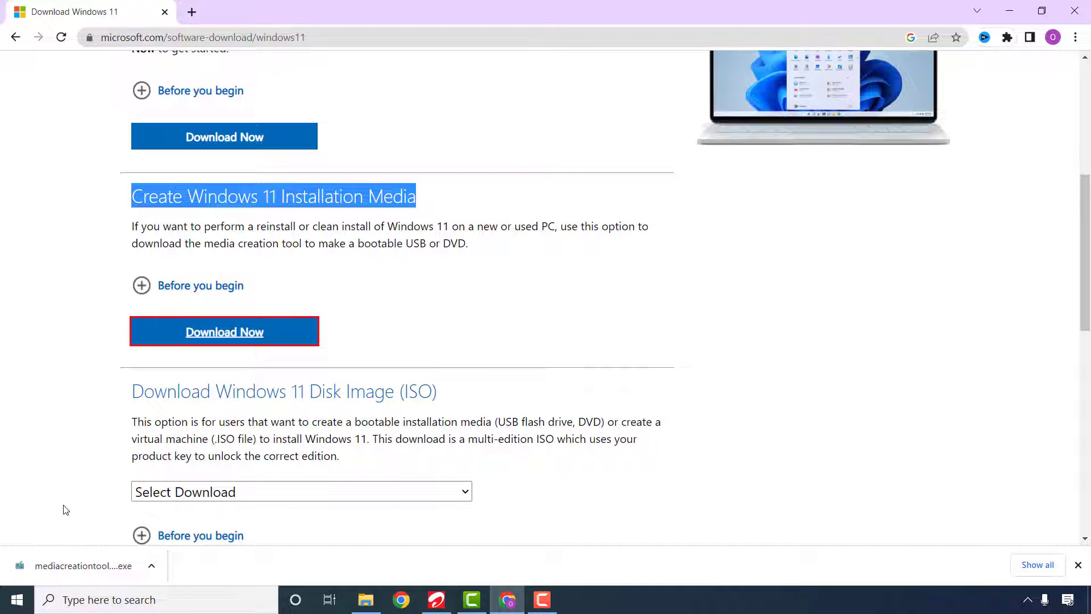
click(74, 565)
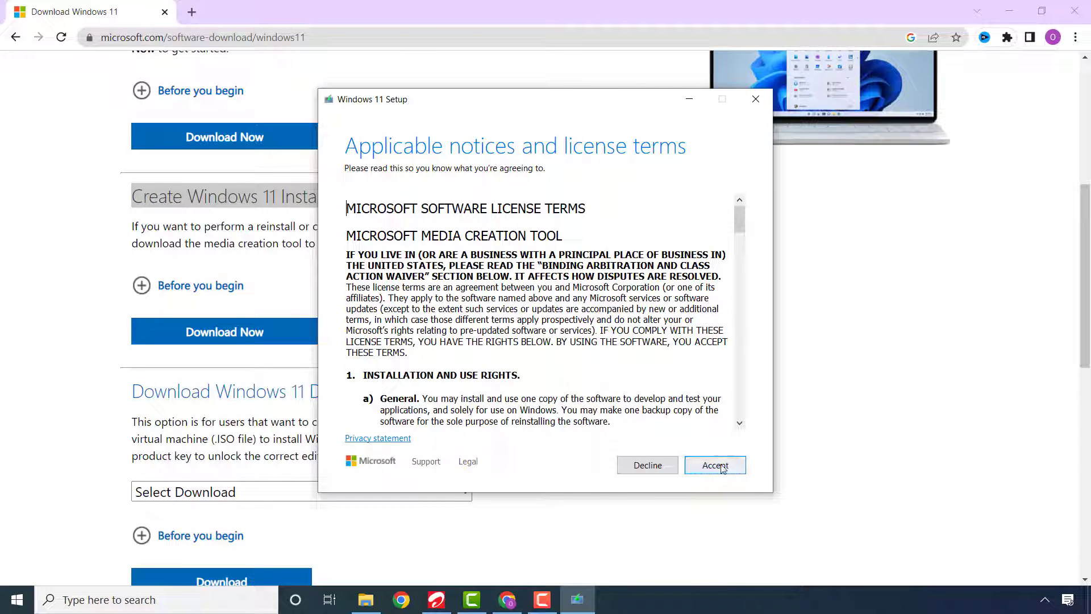
- Accept the license terms and continue with English (United States) and Windows 11, with the recommended options for this PC turned off
click(722, 468)
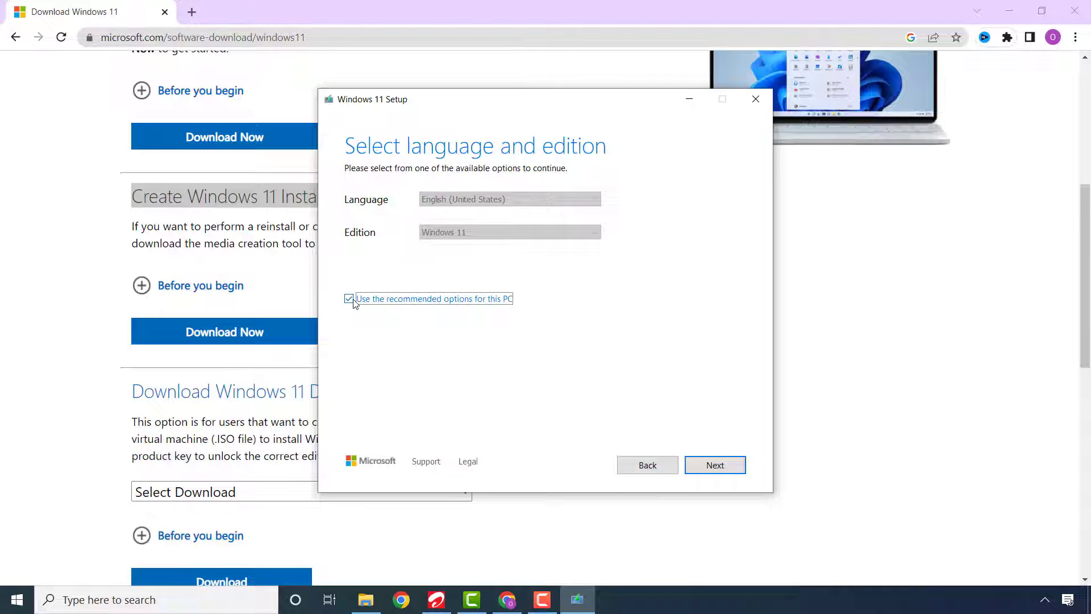
click(349, 299)
click(594, 200)
click(594, 200)
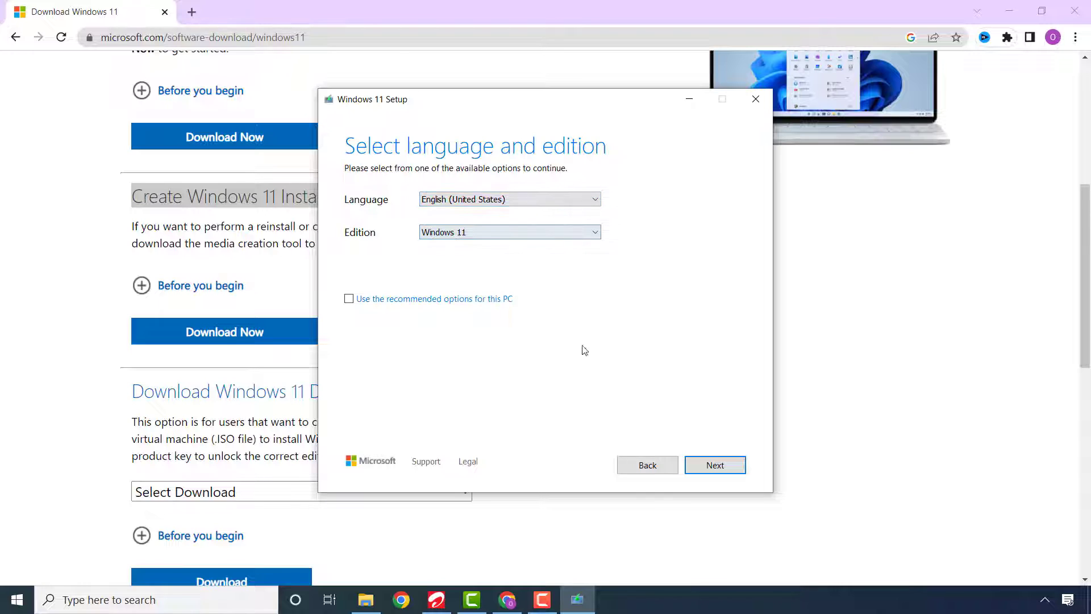
click(705, 469)
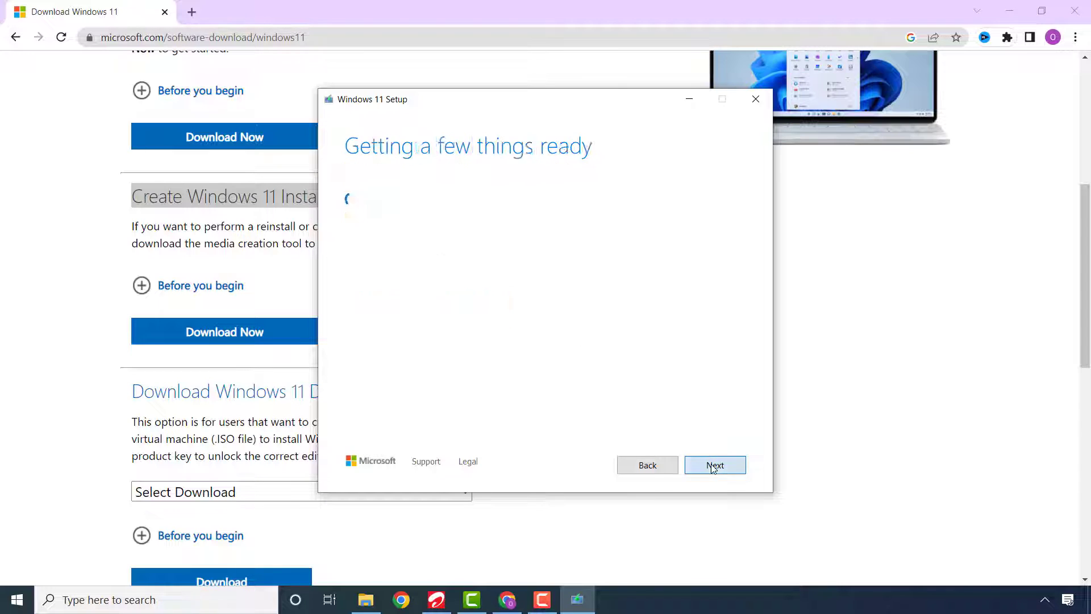
- Start downloading Windows 11 as the ISO file Windows.iso on the Desktop and quit the setup
click(351, 248)
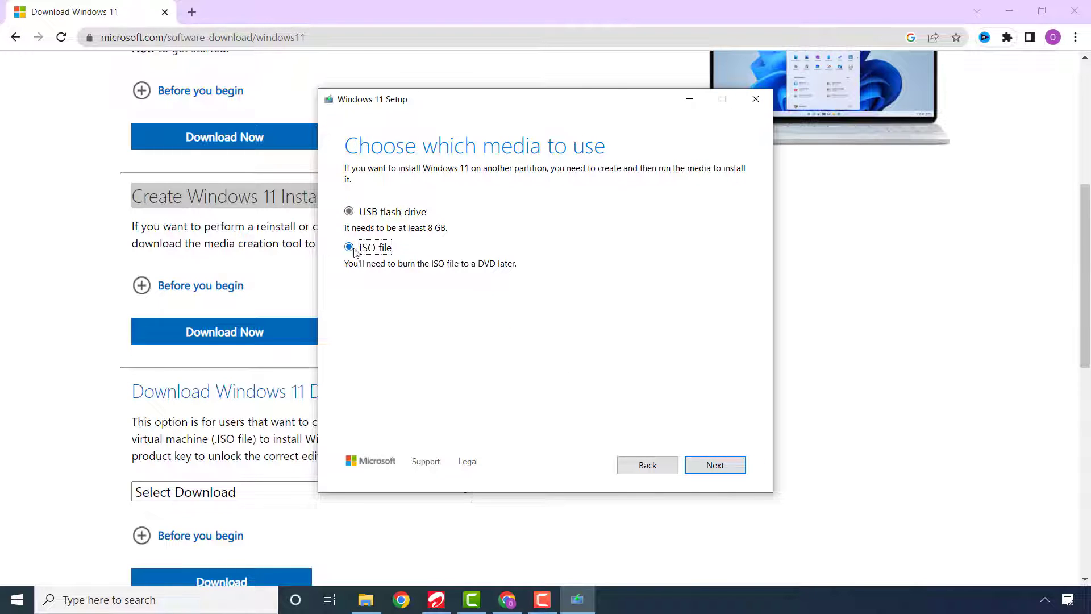
click(717, 466)
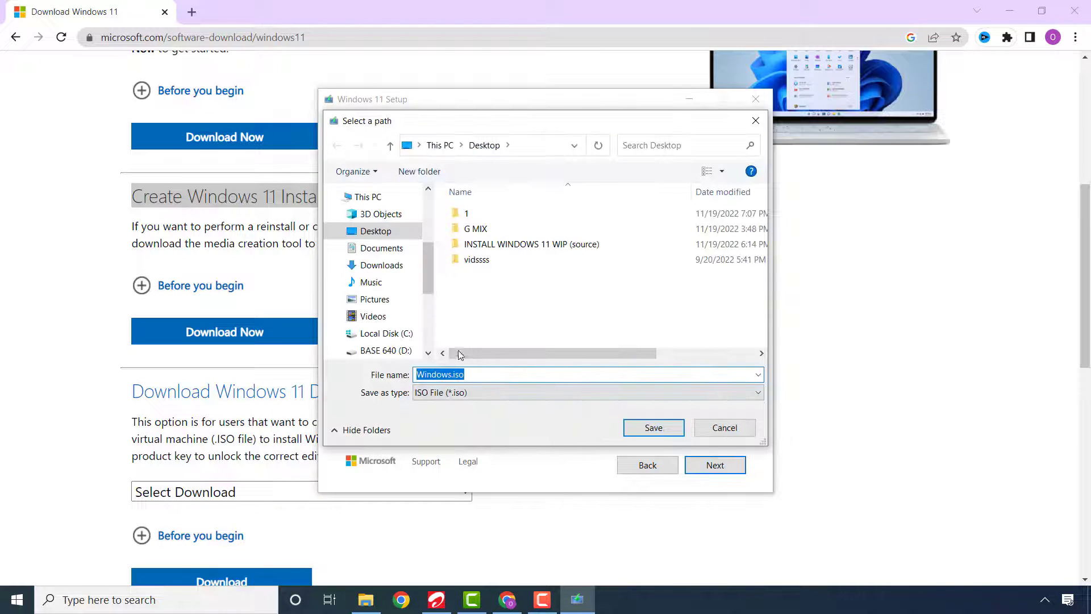
click(387, 234)
click(653, 429)
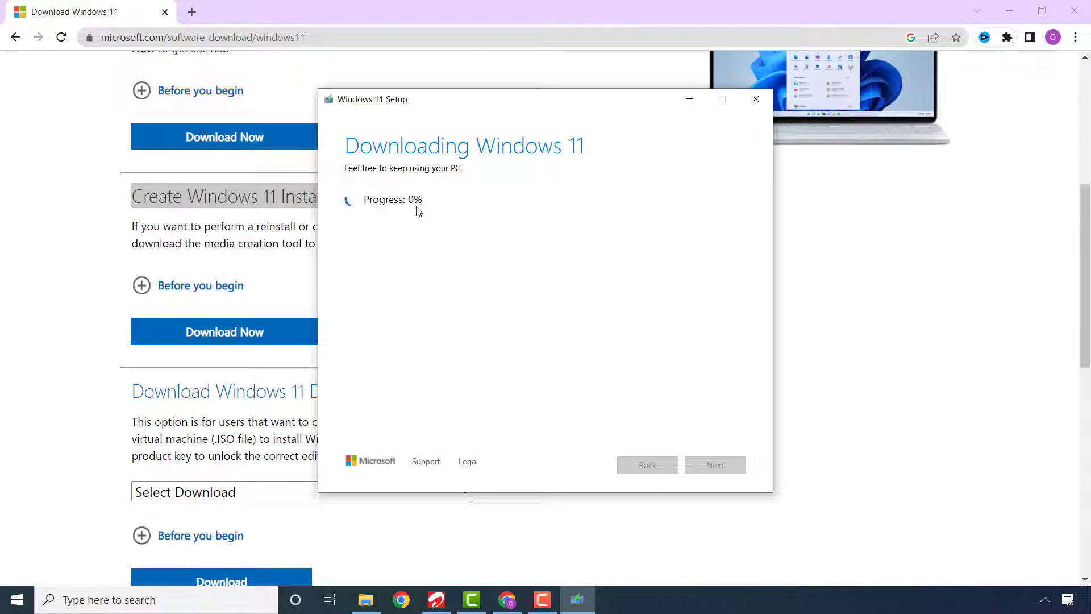
click(755, 99)
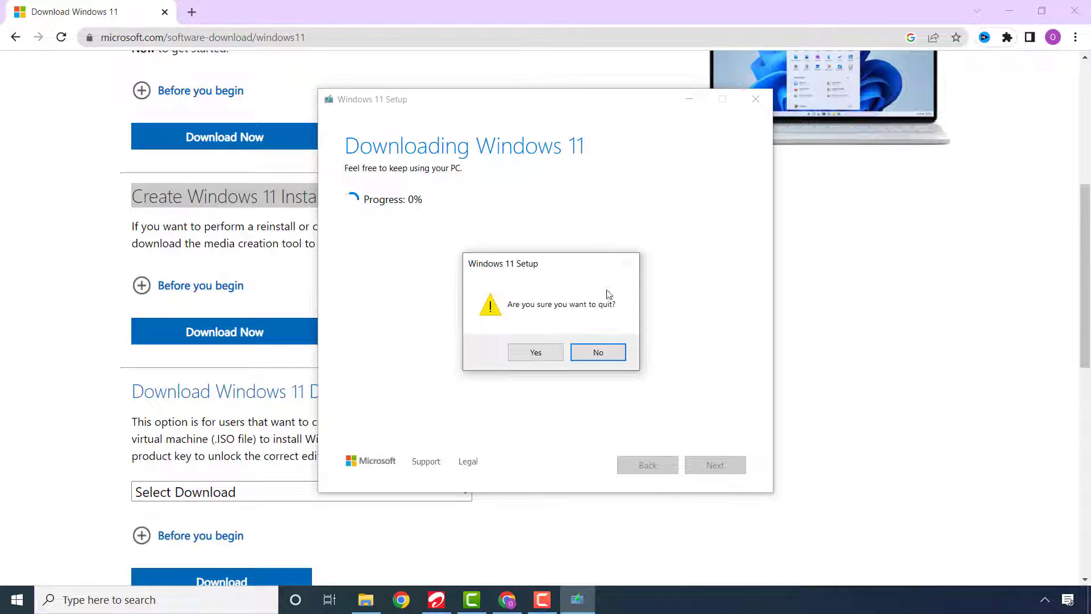
click(555, 356)
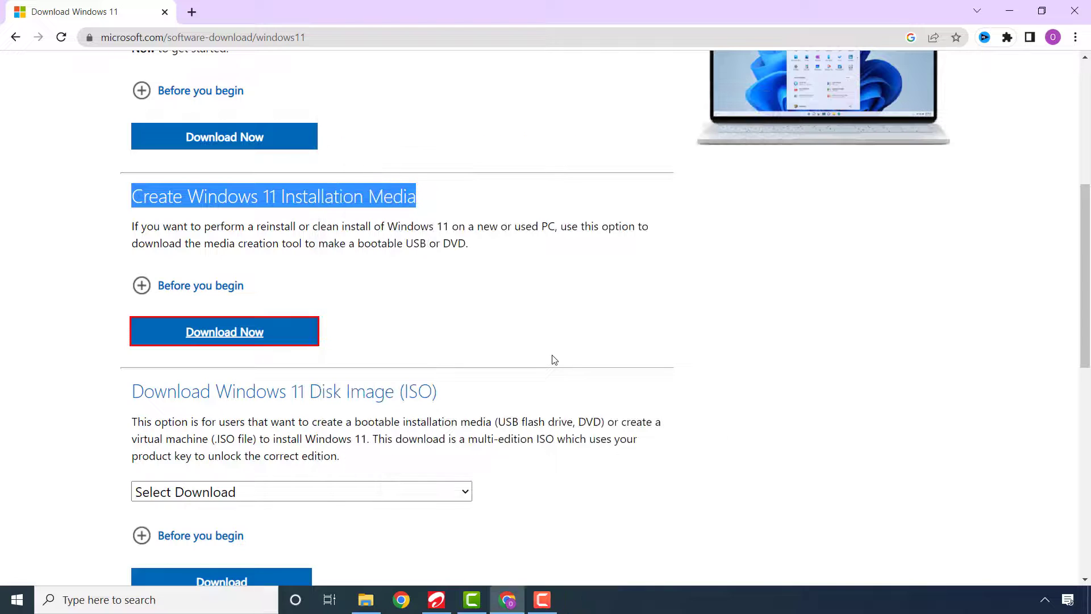
- In the Download Windows 11 Disk Image (ISO) section, select Windows 11 (multi-edition ISO) and request its download
click(855, 328)
scroll(855, 328, down, 5)
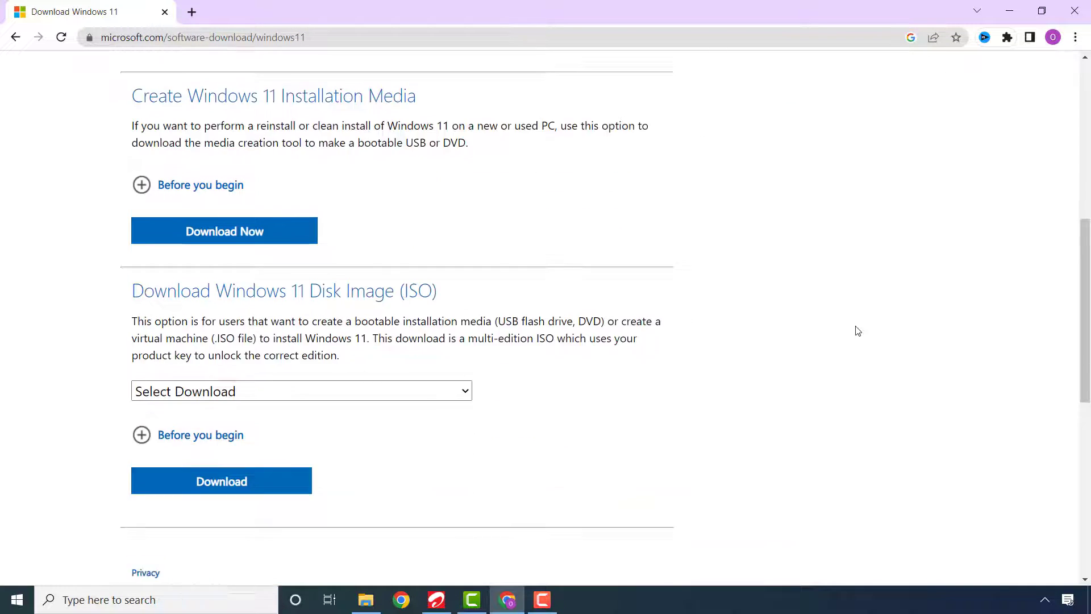
drag(127, 107, 445, 119)
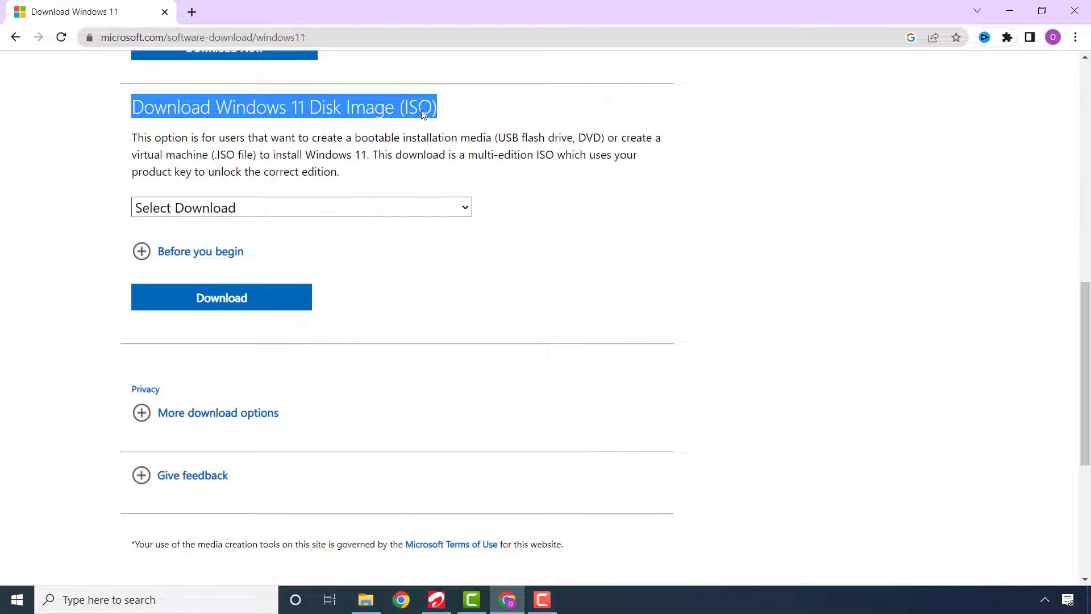
click(636, 285)
click(463, 209)
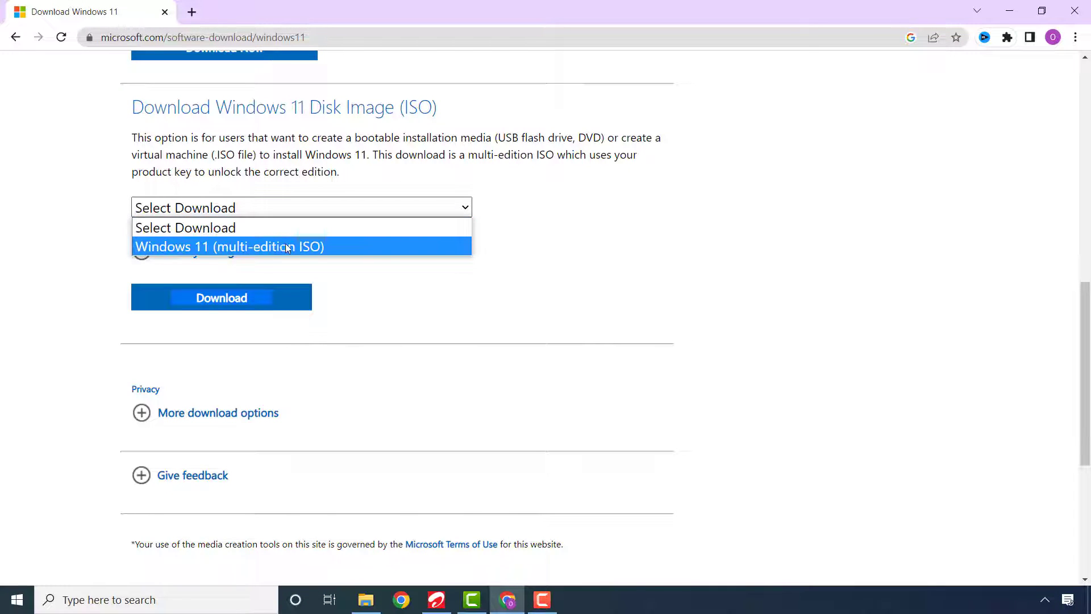
click(263, 248)
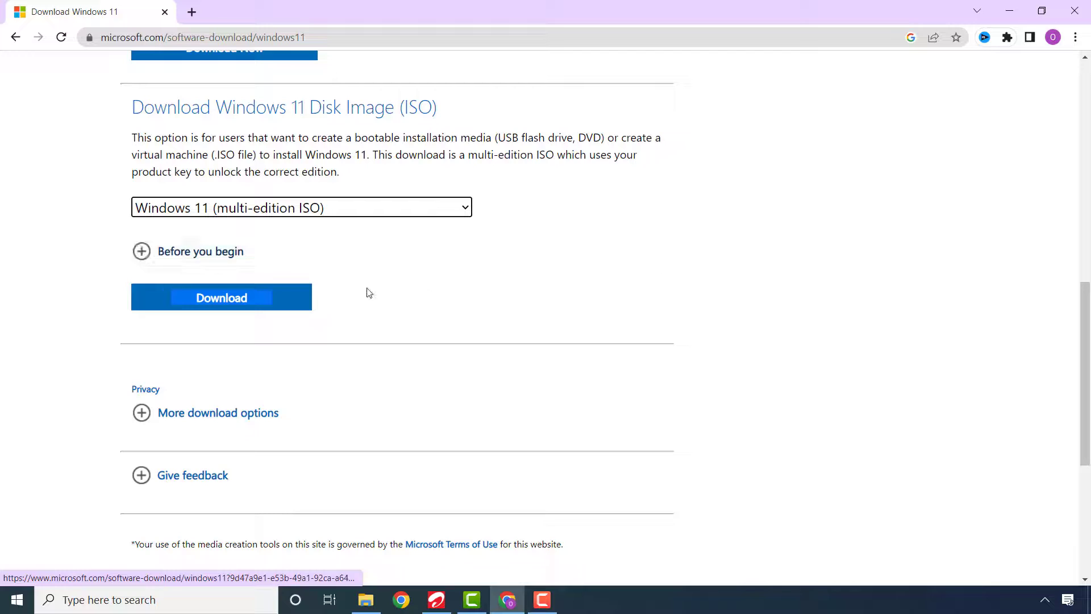
click(222, 298)
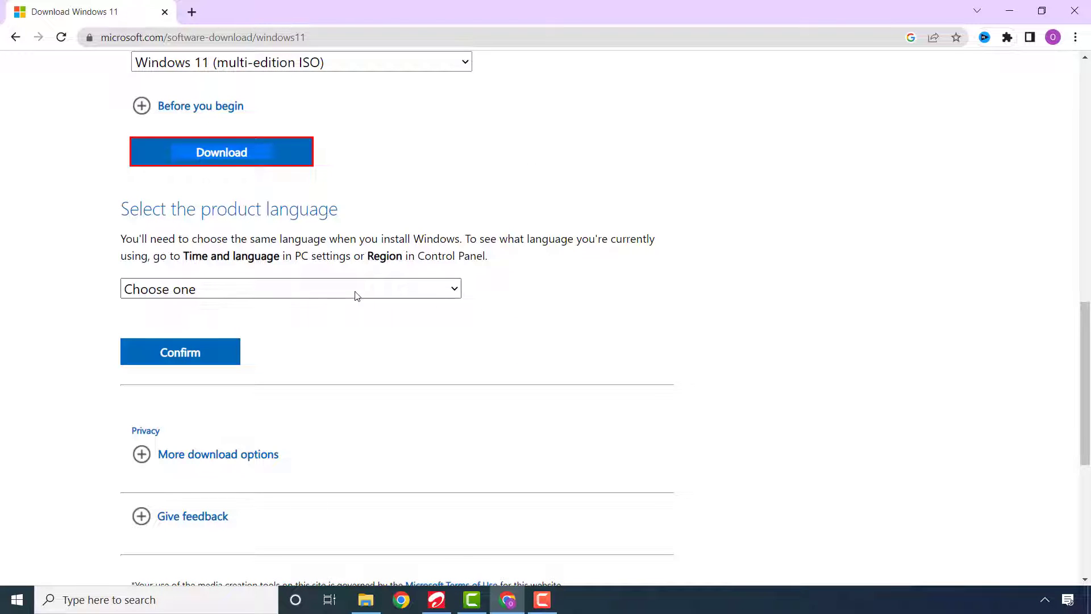
- Confirm English International as the product language and start the 64-bit Windows 11 download
click(399, 290)
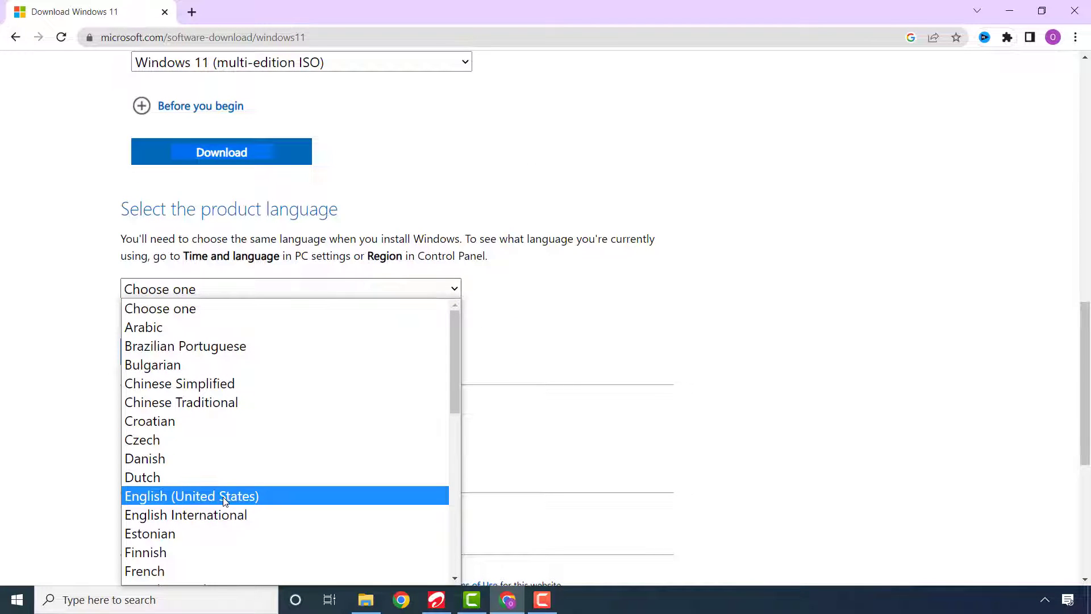
click(220, 512)
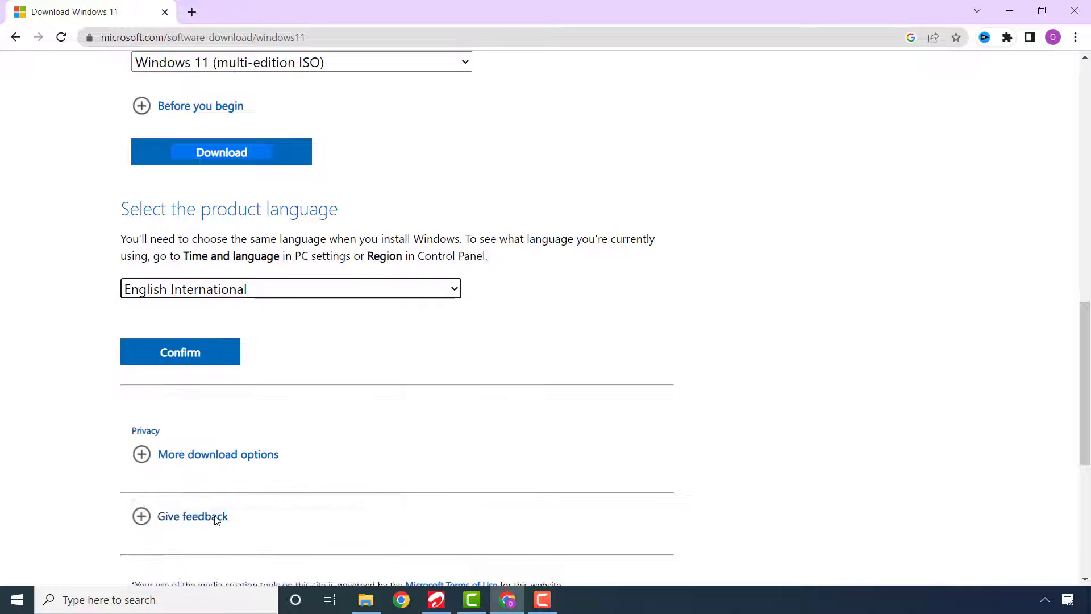
click(203, 358)
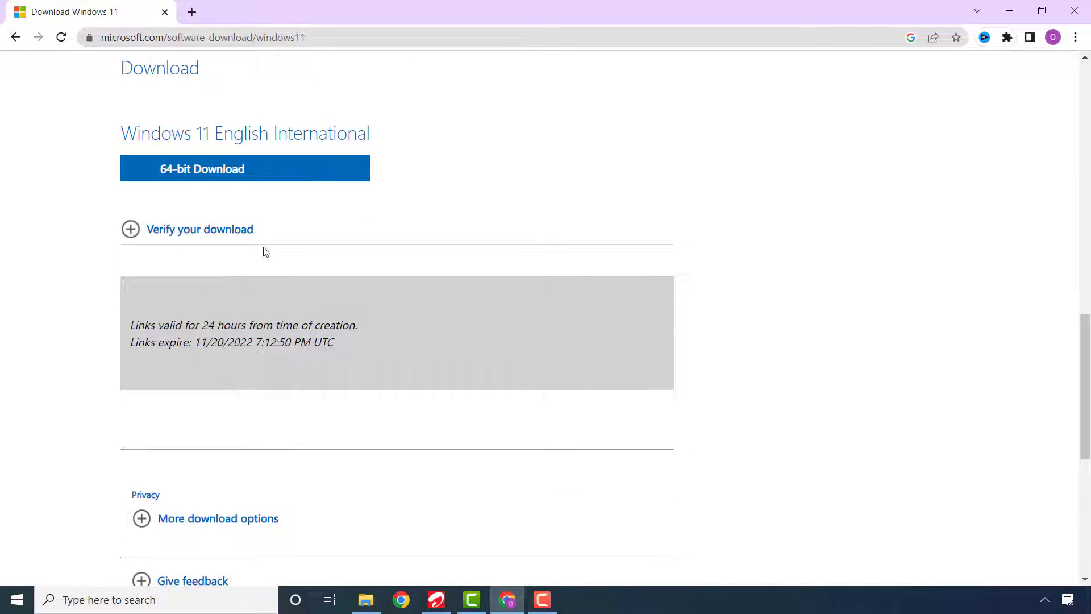
click(225, 169)
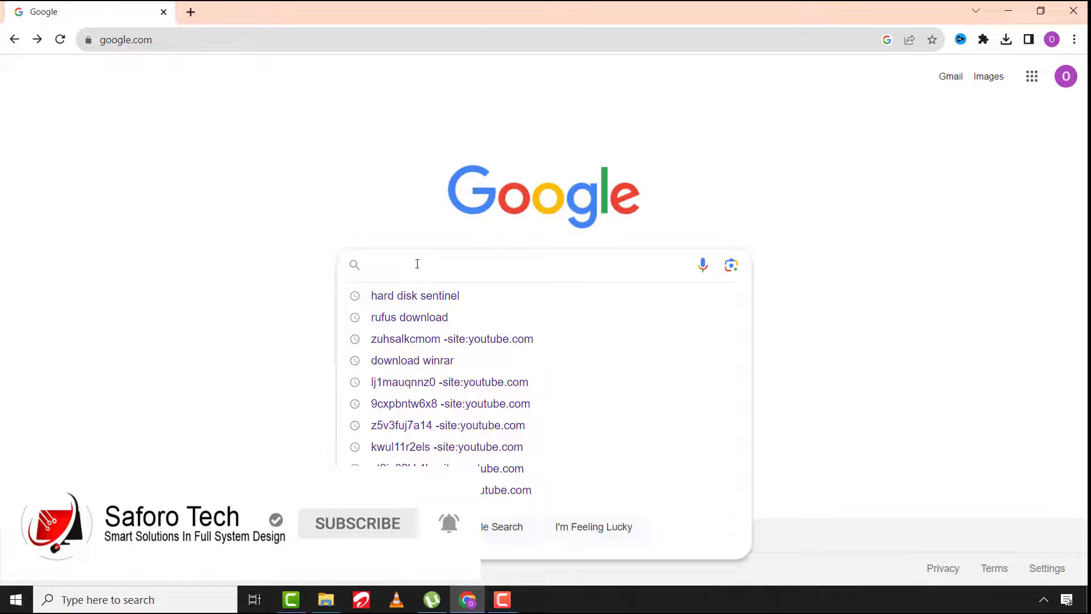
- Find the official Rufus site through a "rufus download" search and download the portable rufus-4.2p.exe
text(RUFUS)
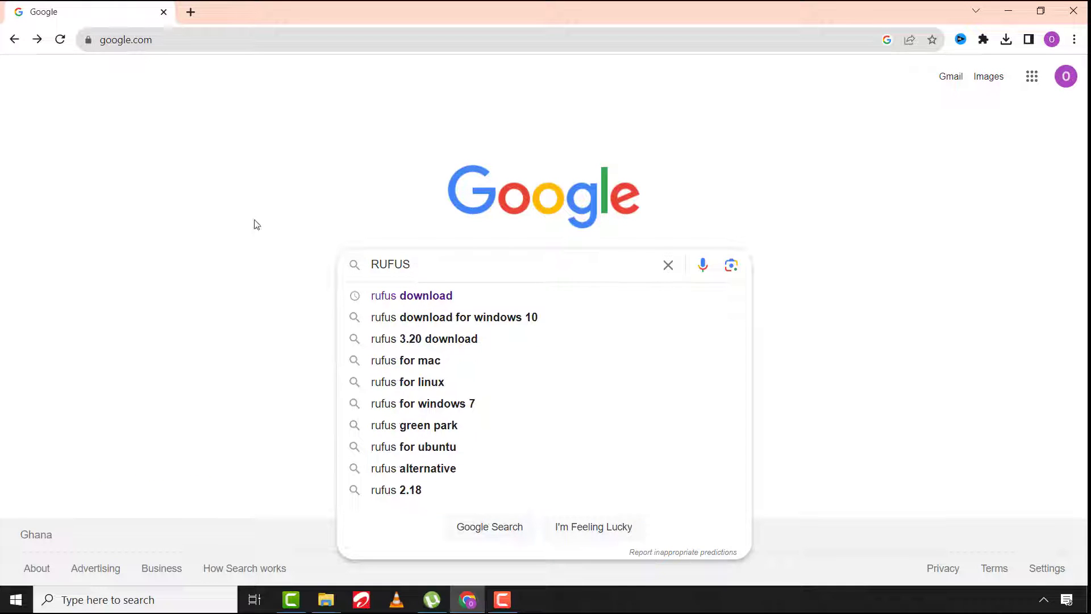
click(417, 296)
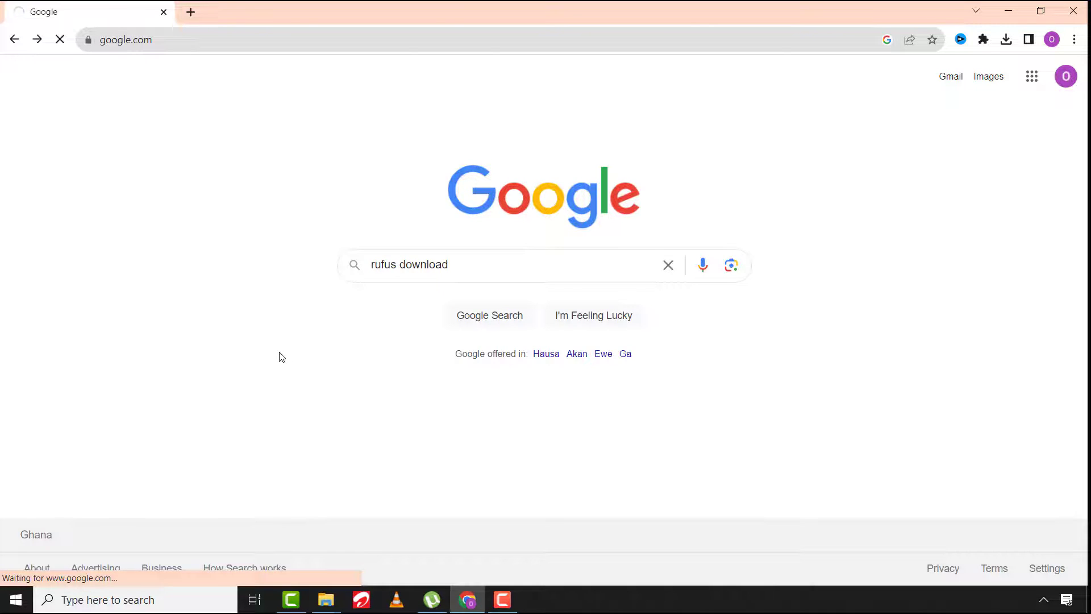
click(262, 233)
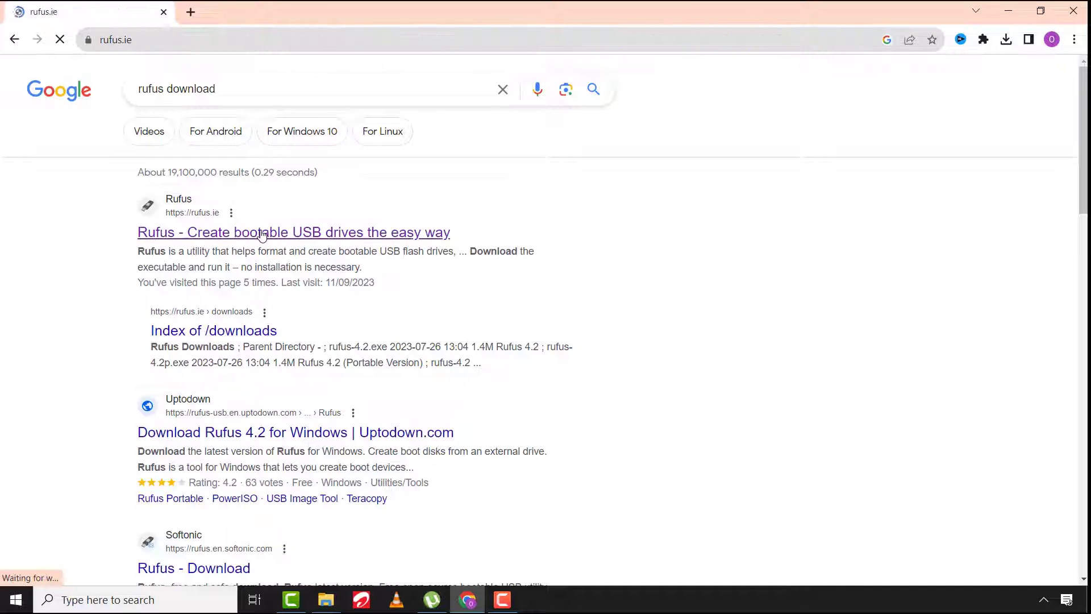
drag(1084, 134, 1081, 262)
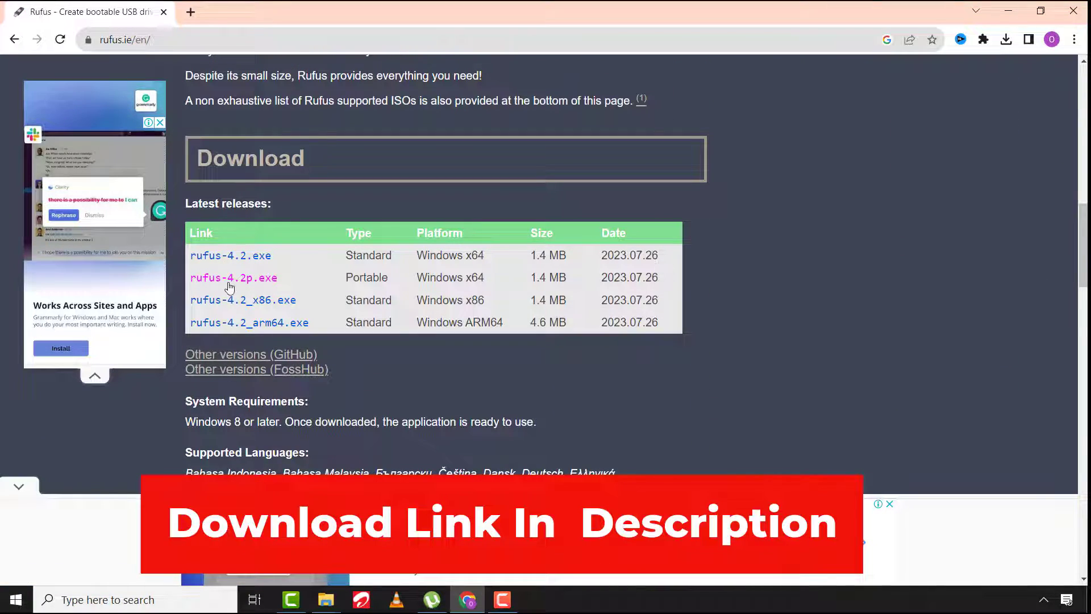
click(255, 281)
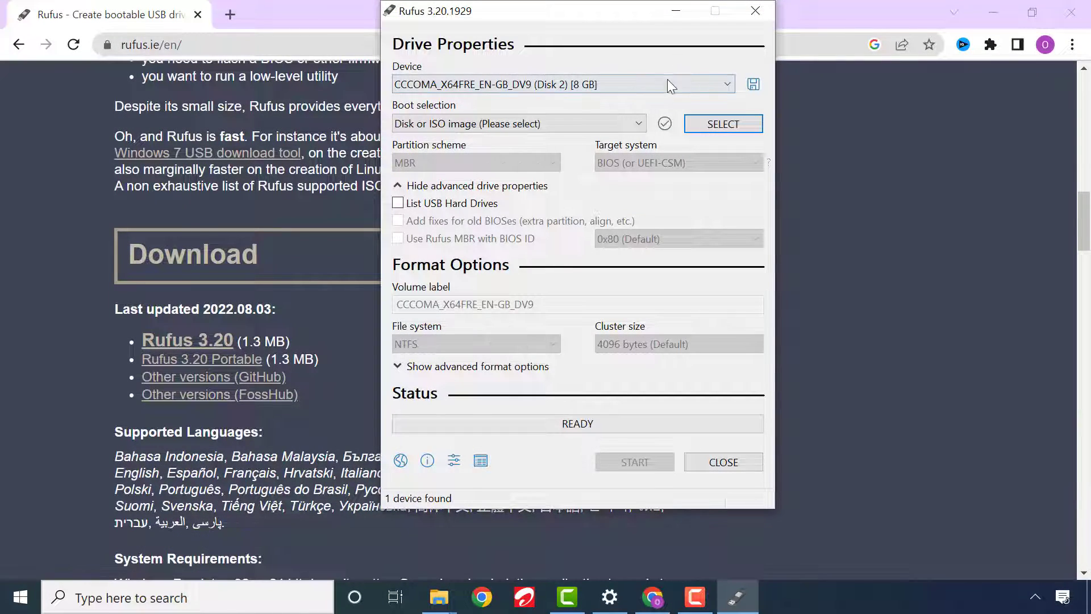
- In Rufus, choose the 8 GB device CCCOMA_X64FRE_EN-GB_DV9 (Disk 2) and load Win11_EnglishInternational_x64v1.iso as the boot image
click(667, 86)
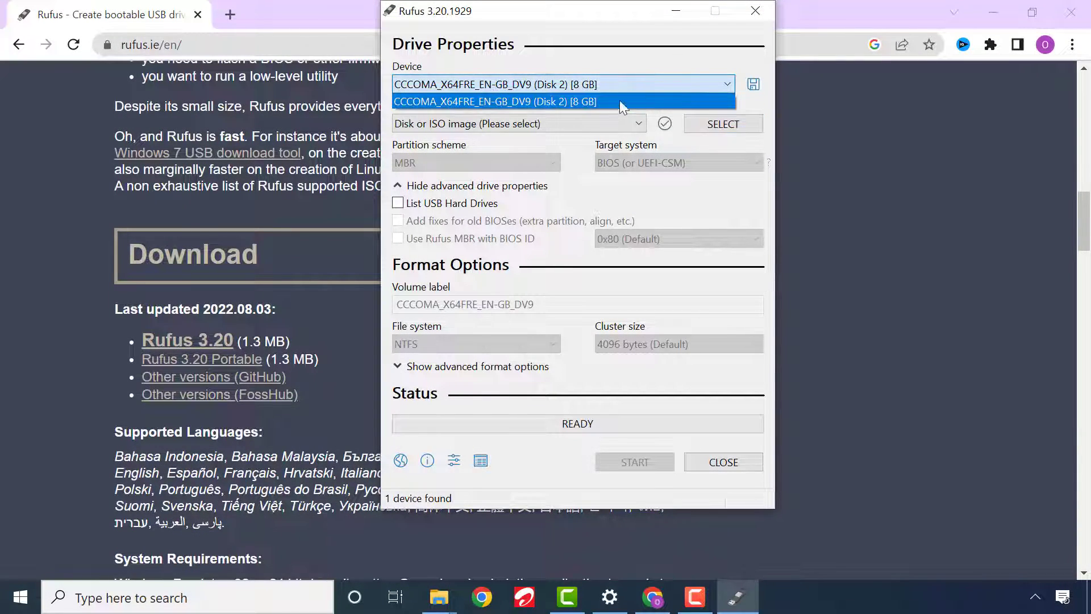
click(561, 101)
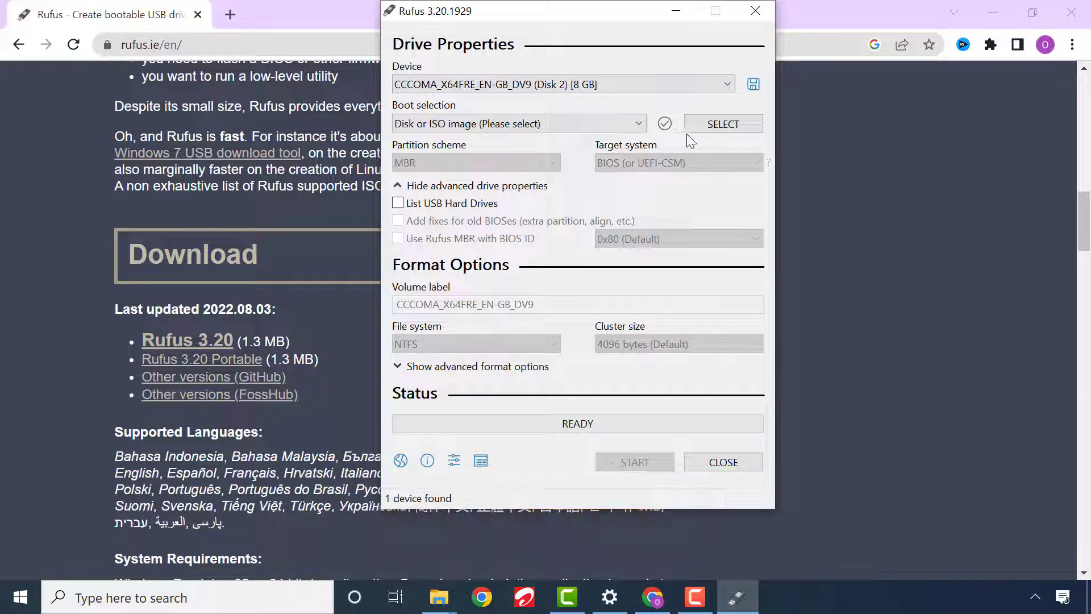
click(722, 132)
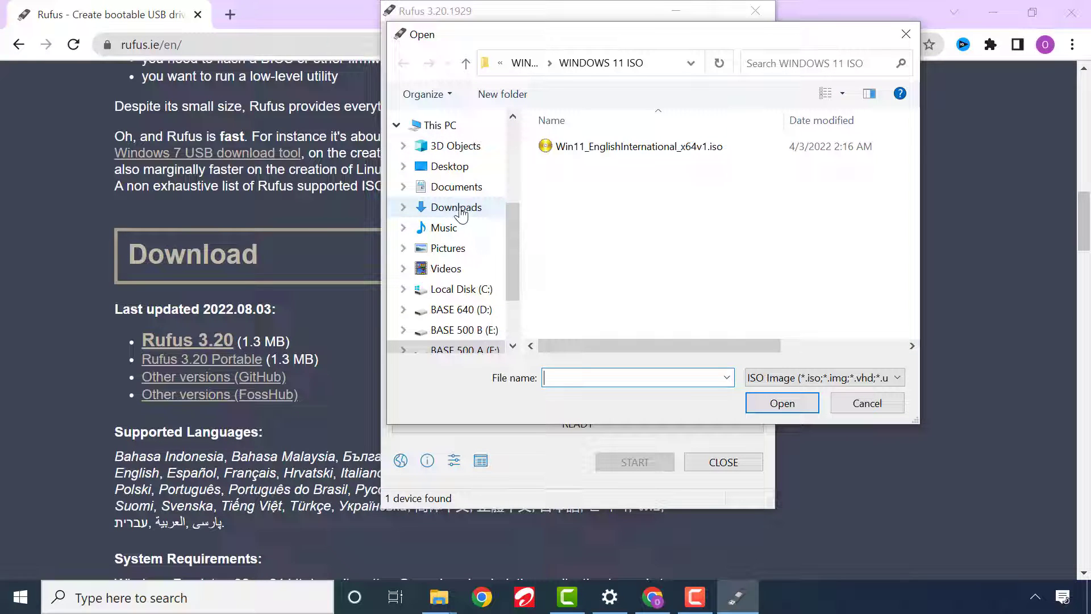
double_click(612, 150)
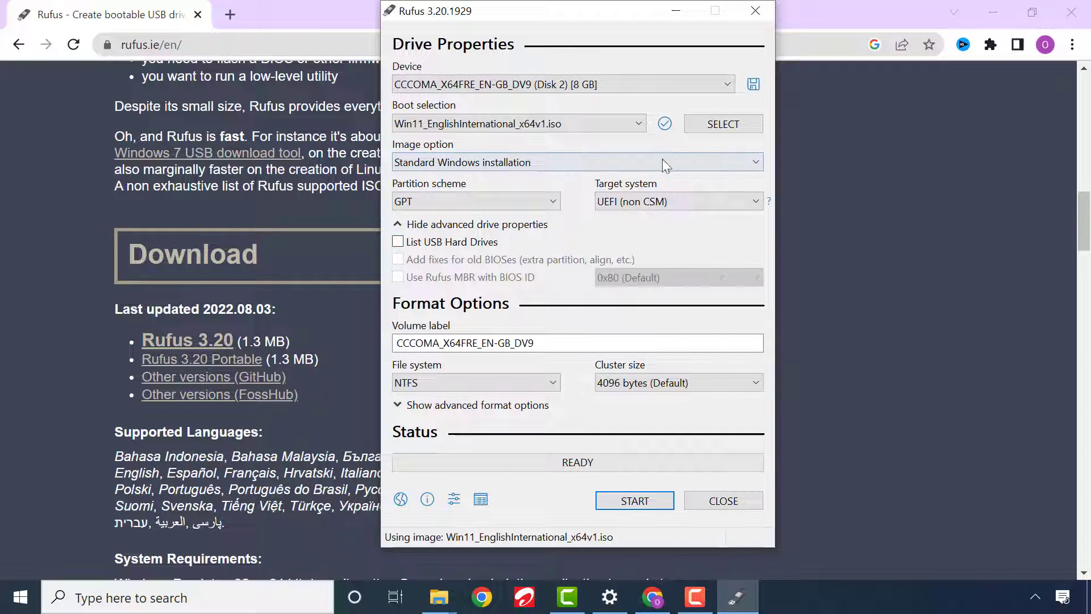
- Try the MBR partition scheme and set the scheme back to GPT
click(528, 202)
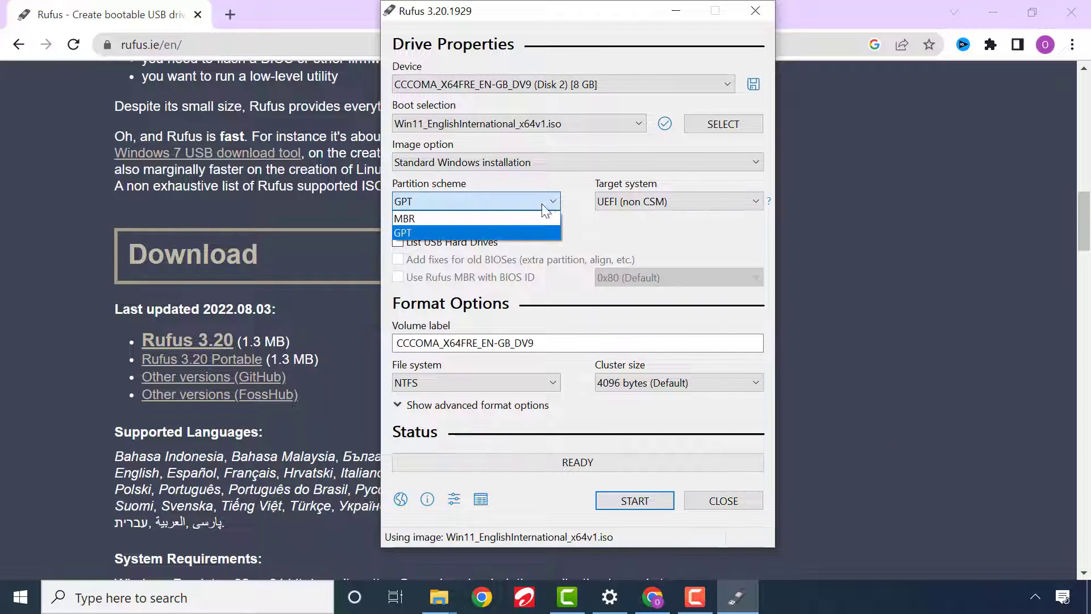
click(462, 218)
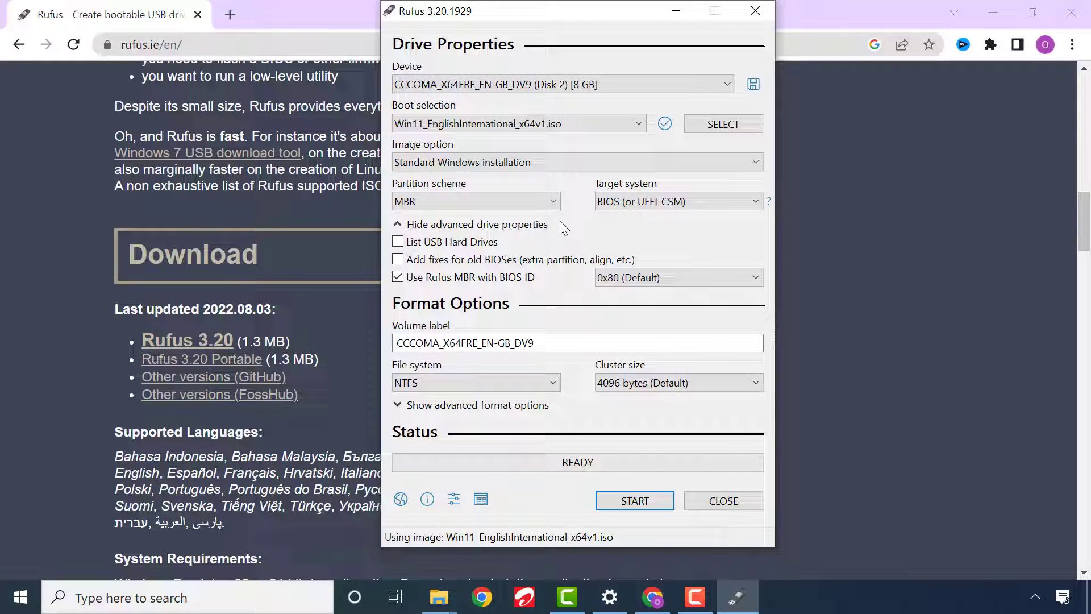
click(534, 203)
click(436, 231)
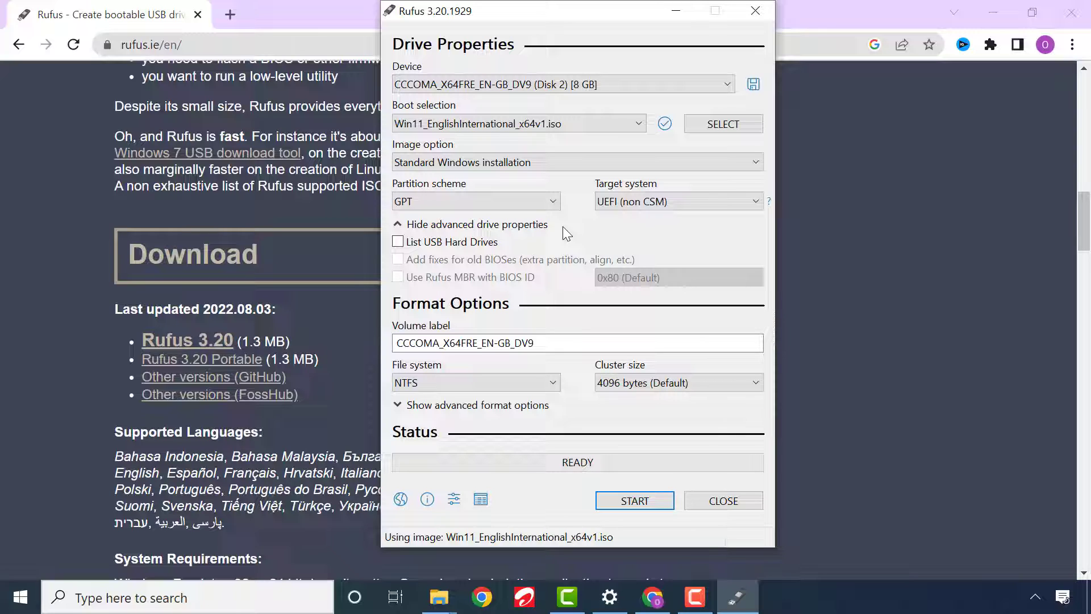
- Switch the partition scheme to MBR and start writing the USB drive with the 4GB+ RAM, Secure Boot and TPM 2.0 requirement removed
click(415, 203)
click(417, 218)
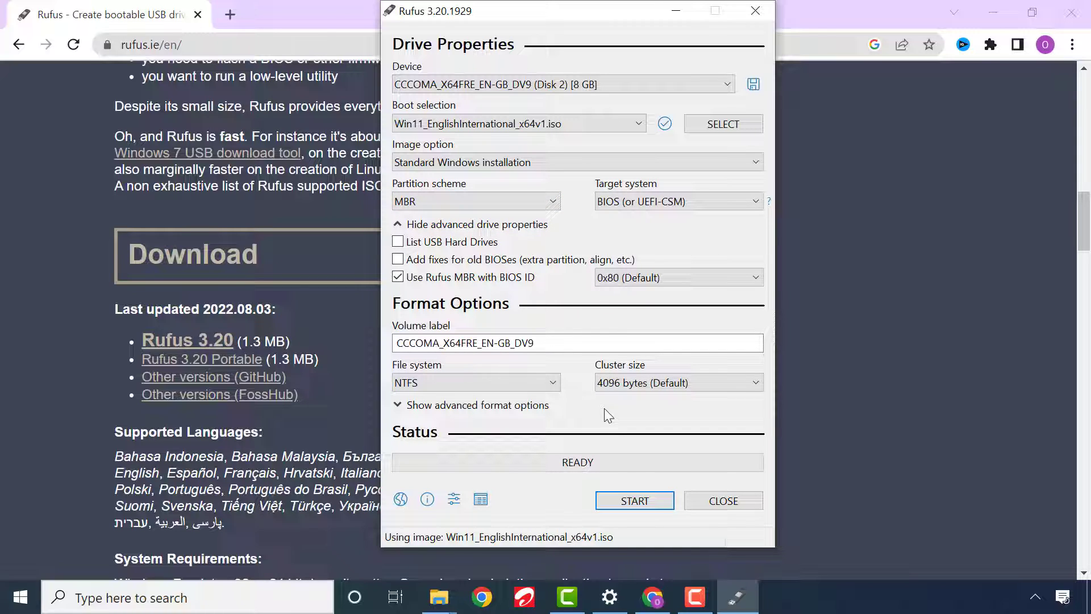
click(632, 500)
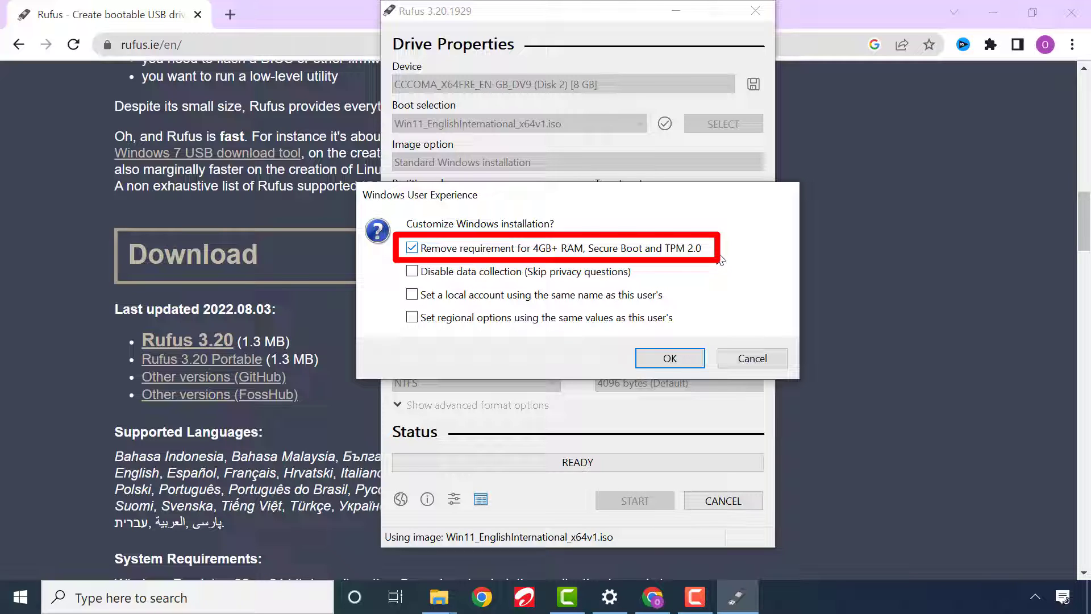
click(668, 359)
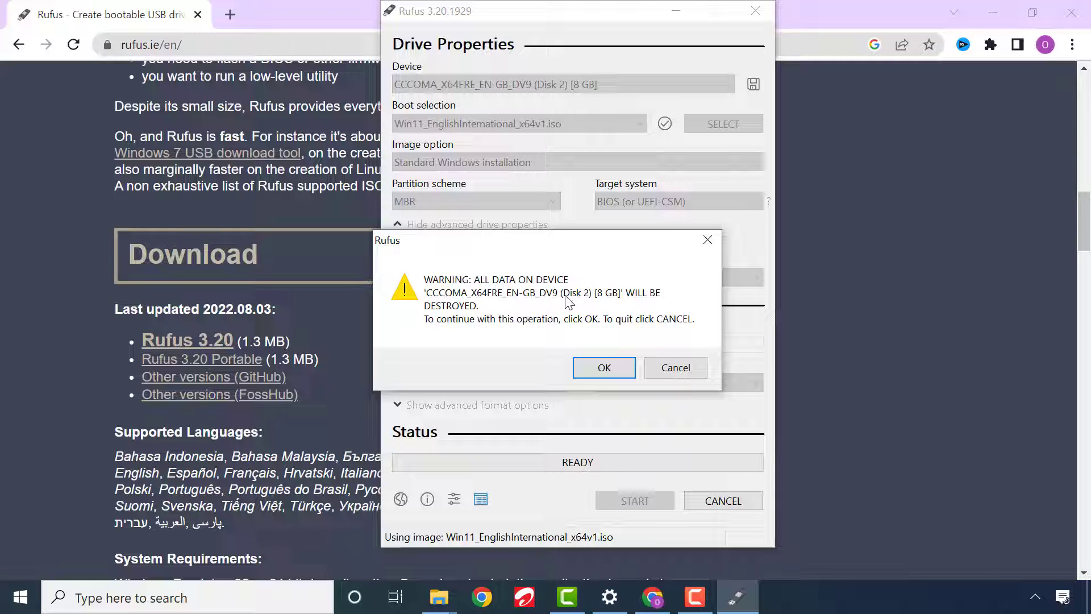
click(604, 367)
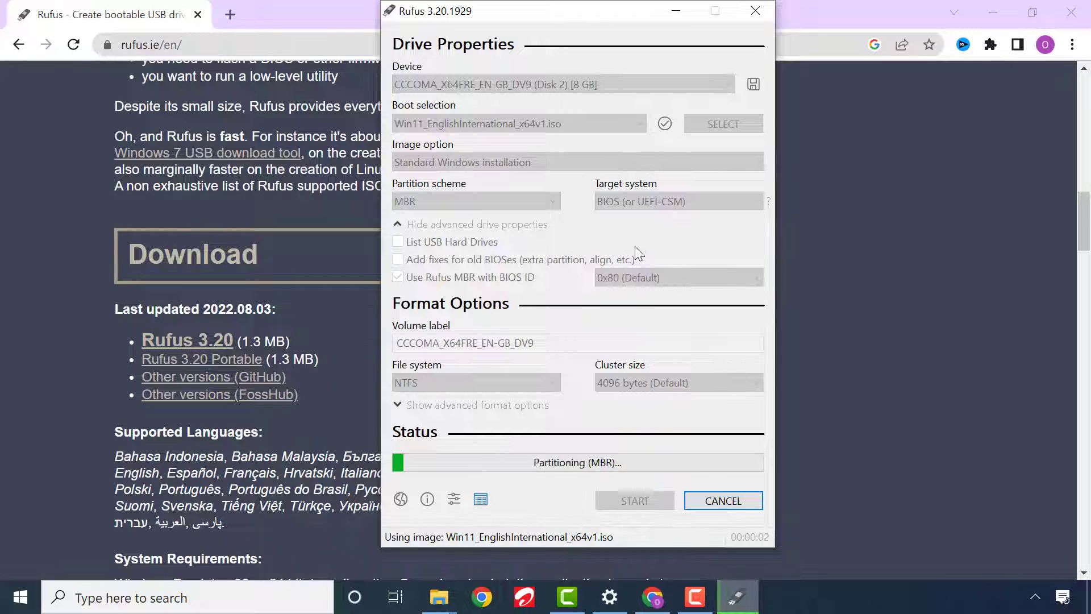
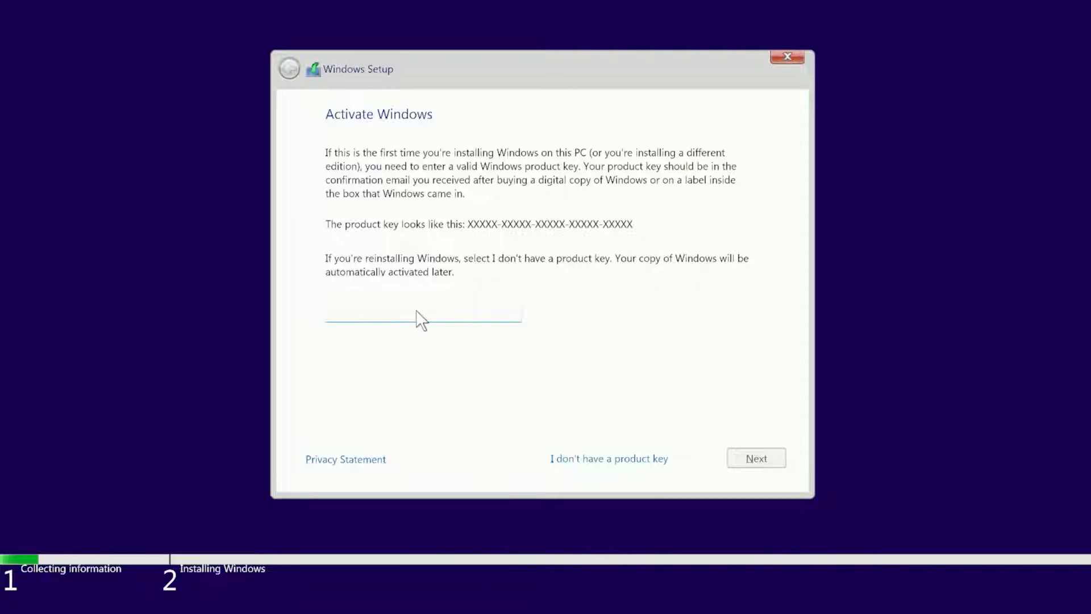
- Continue Windows Setup without a product key and choose Windows 11 Pro as the operating system to install
click(419, 311)
click(606, 458)
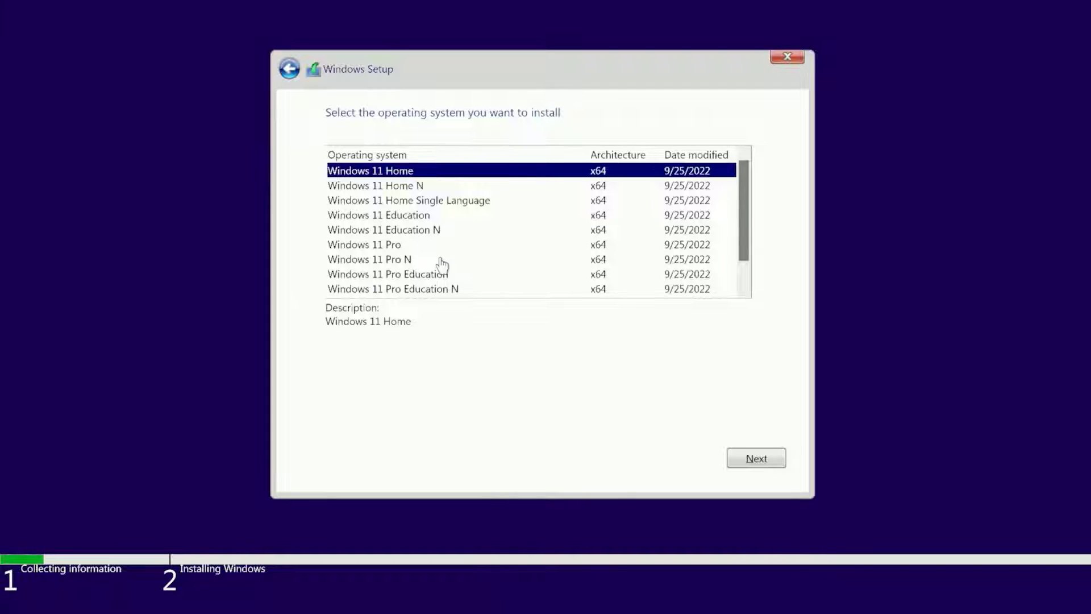
click(421, 249)
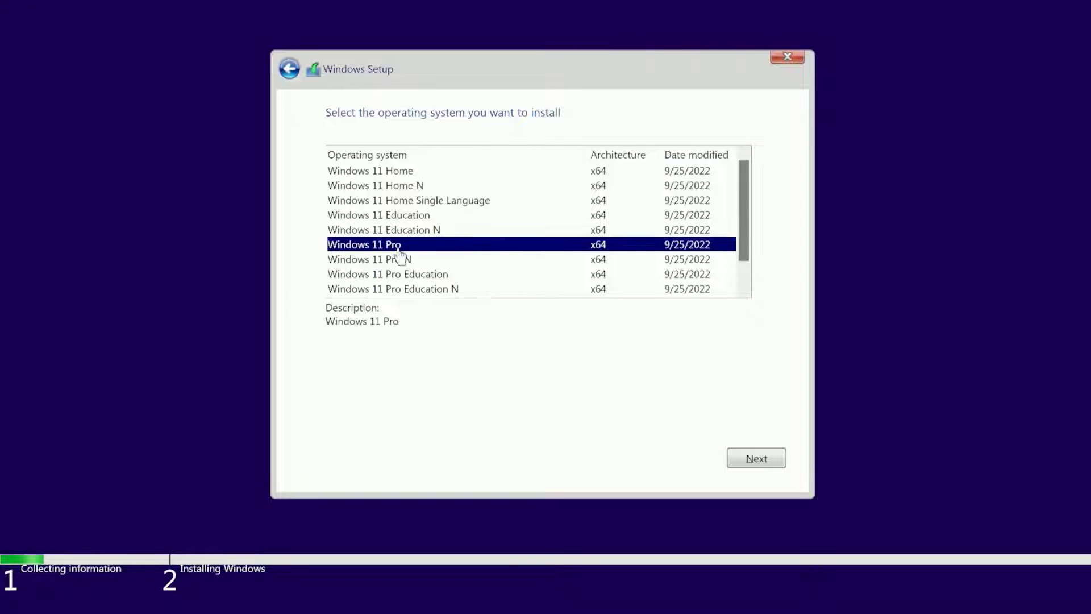
click(748, 458)
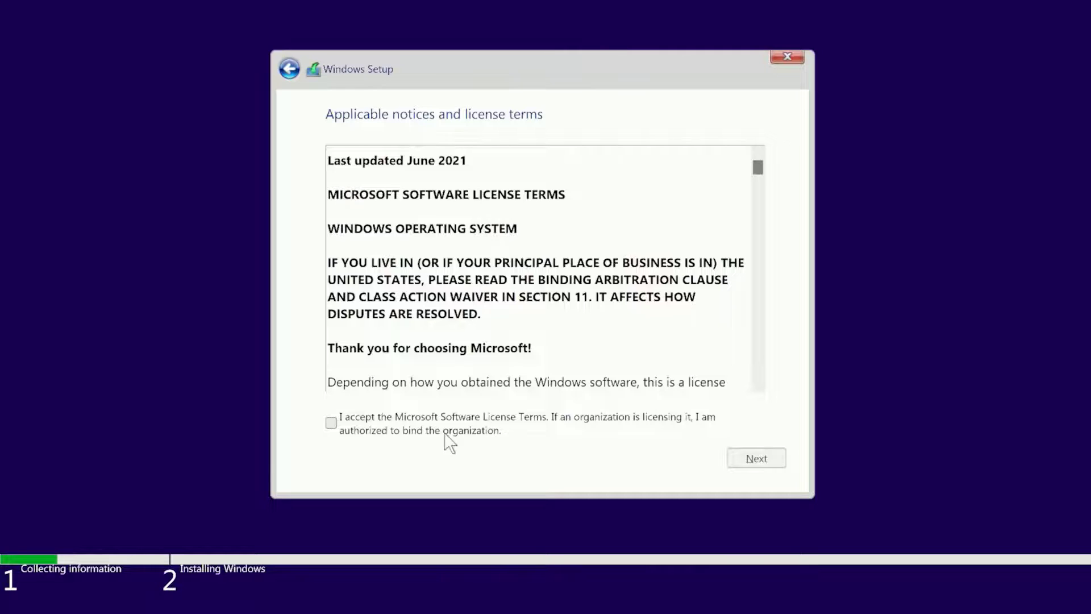
- Accept the license terms and start a custom, Windows-only installation on the Drive 0 unallocated space
click(432, 432)
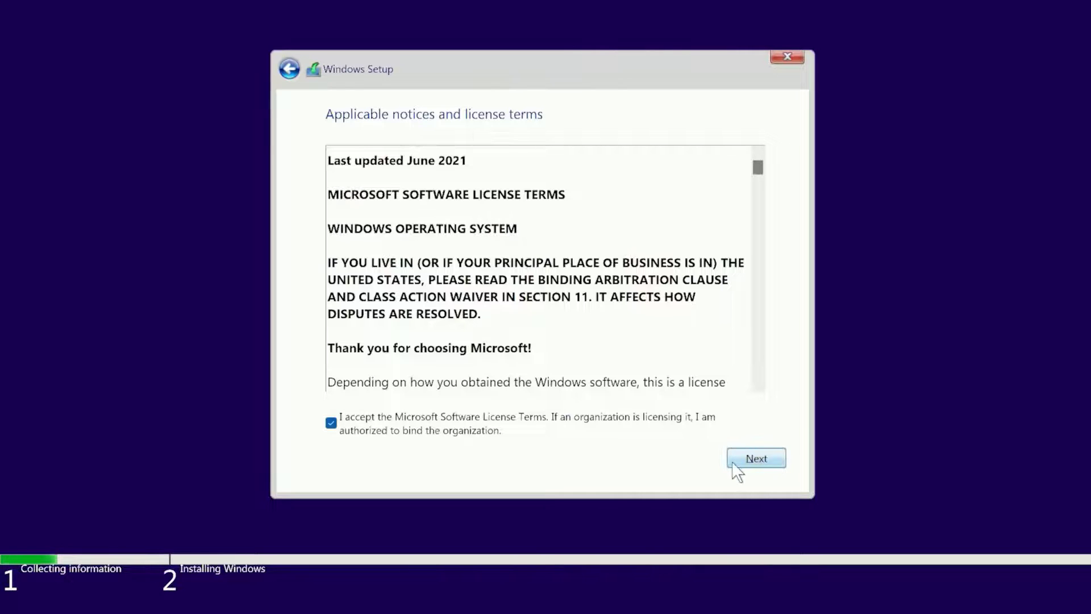
click(750, 462)
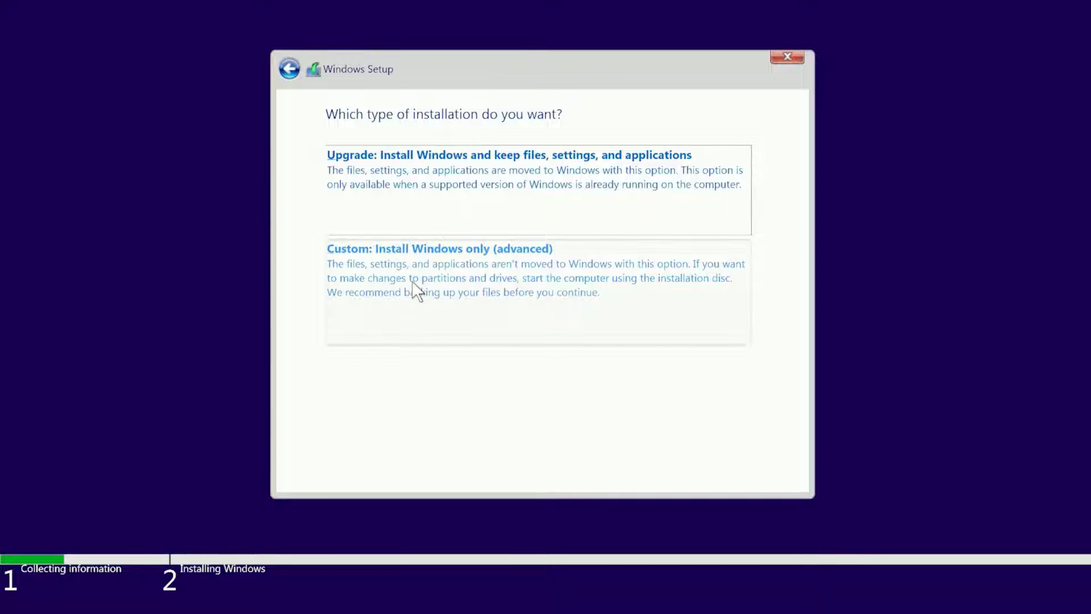
click(409, 307)
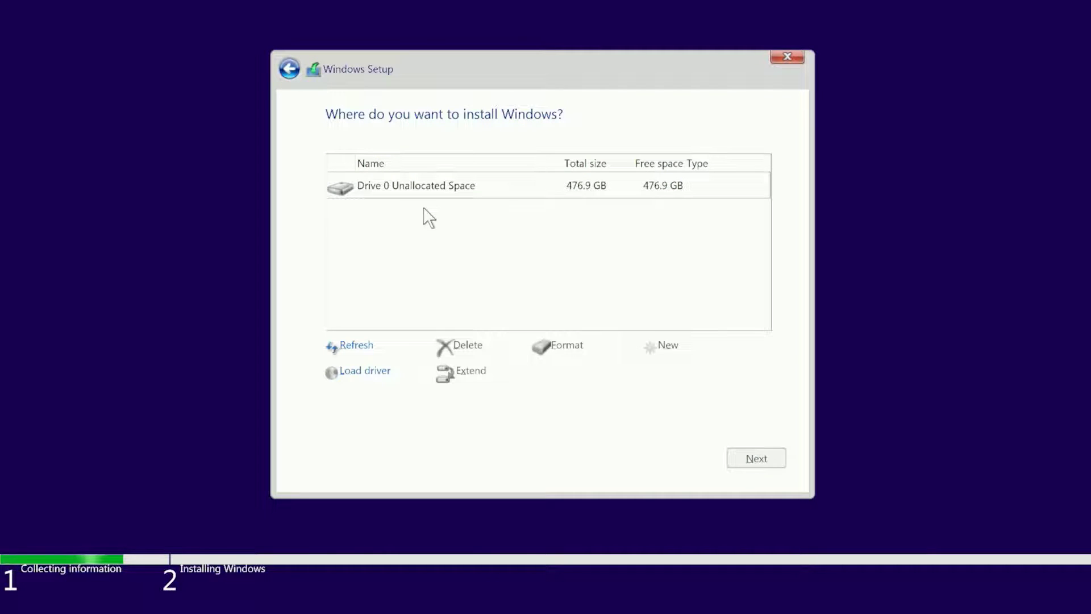
click(423, 192)
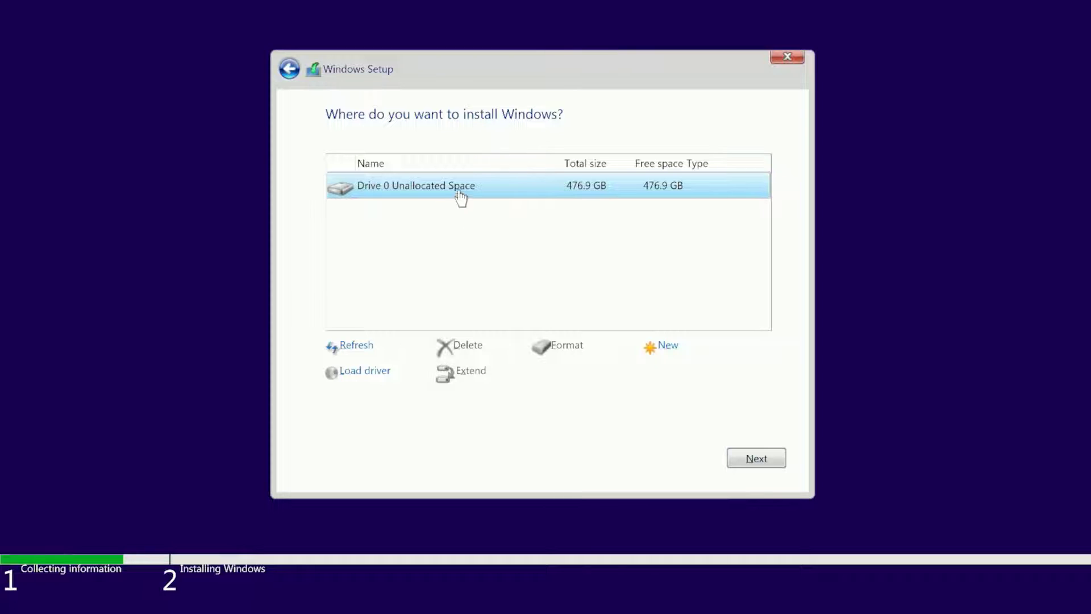
click(760, 454)
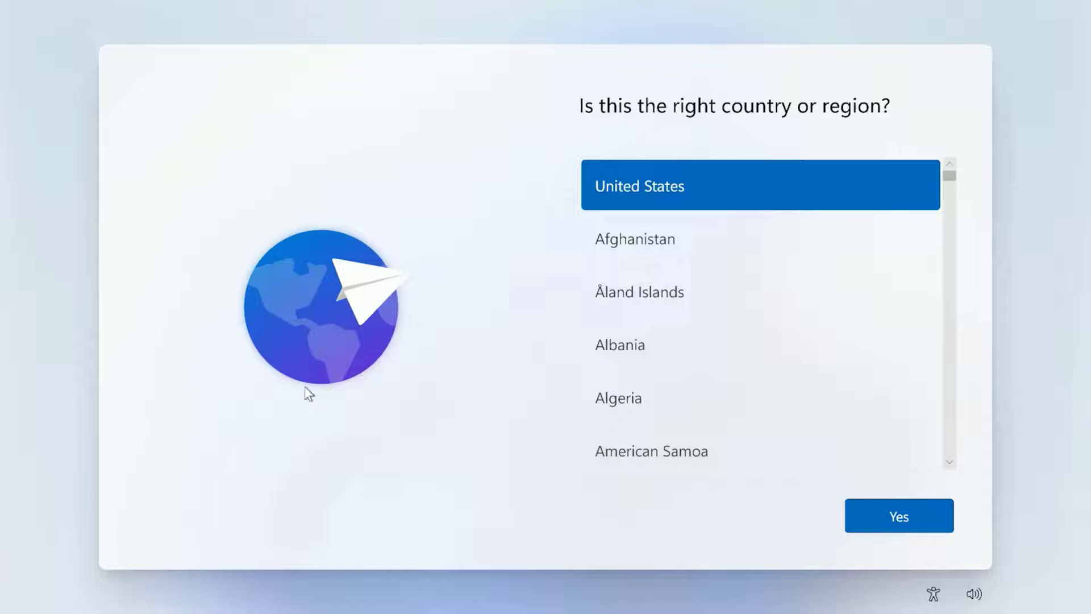
- Confirm United States as the country or region and US as the keyboard layout
click(882, 526)
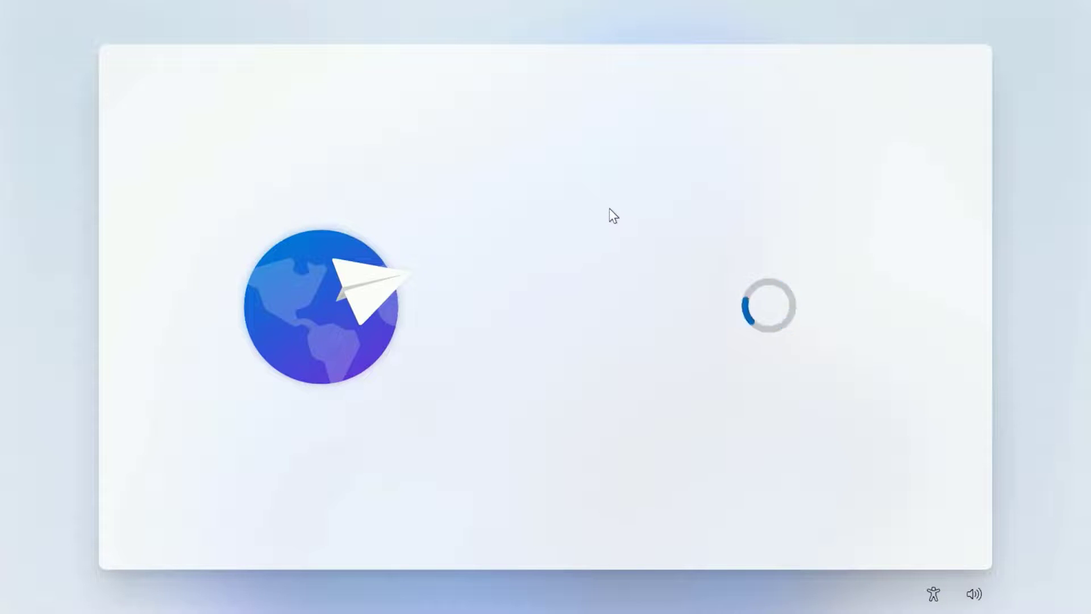
click(889, 516)
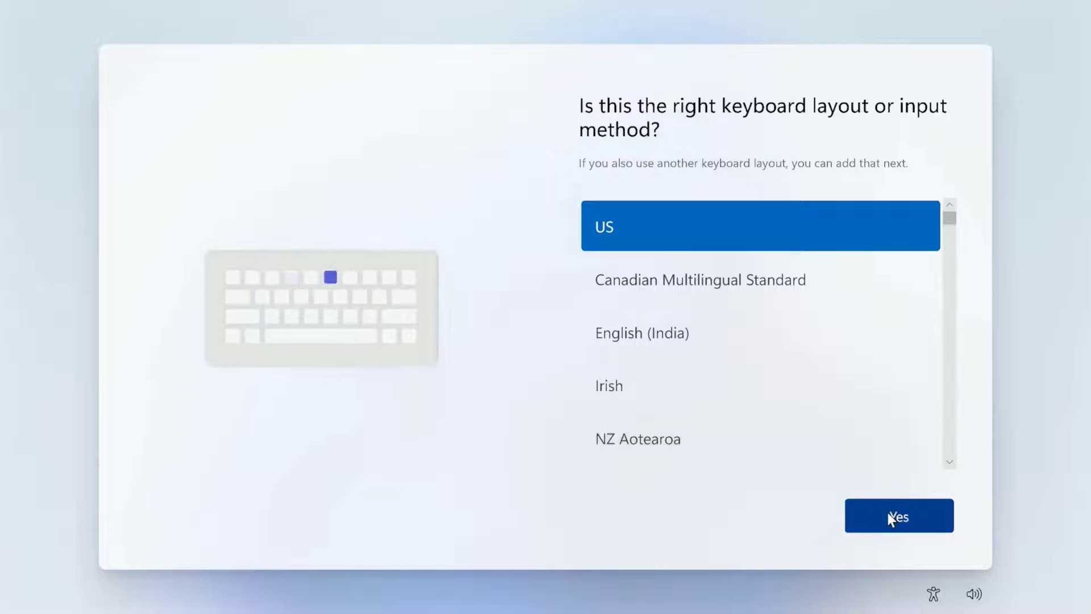
click(888, 518)
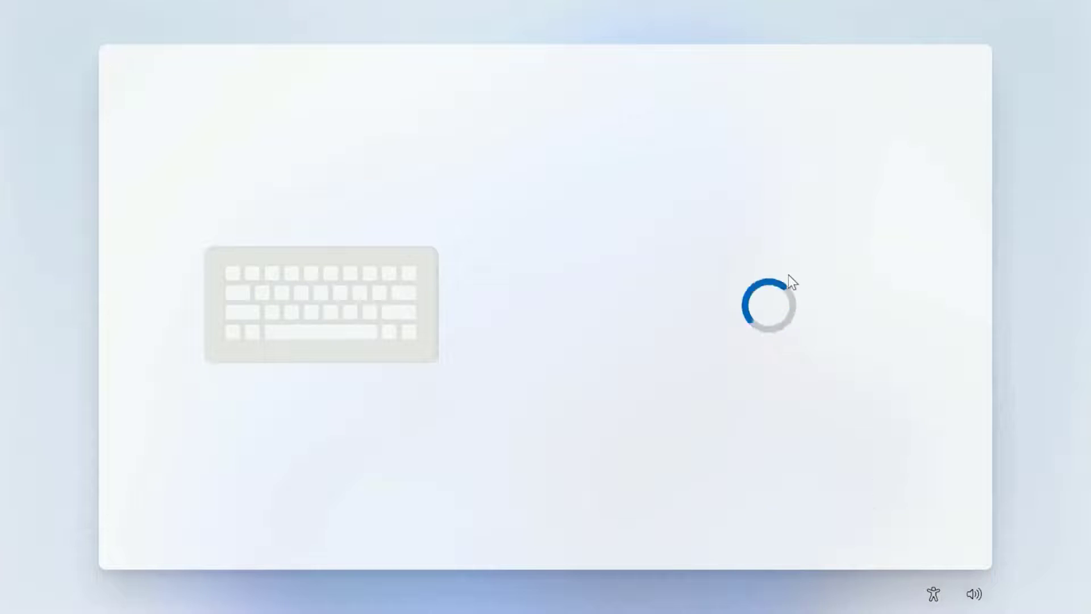
- Connect to the TMOBILE wireless network with automatic connection, entering the network security key, and continue the setup
click(686, 308)
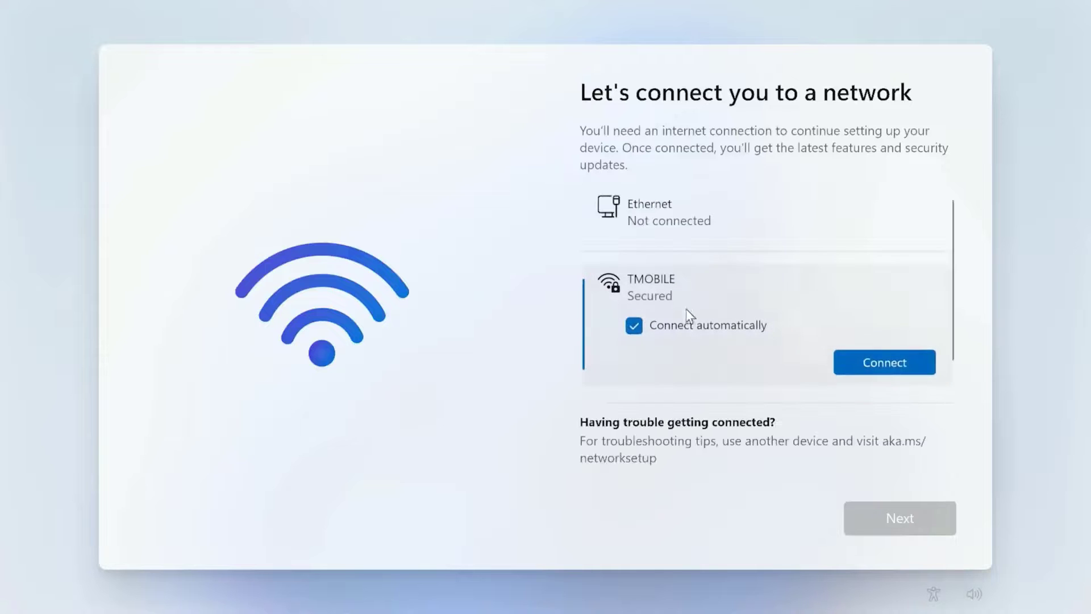
click(857, 362)
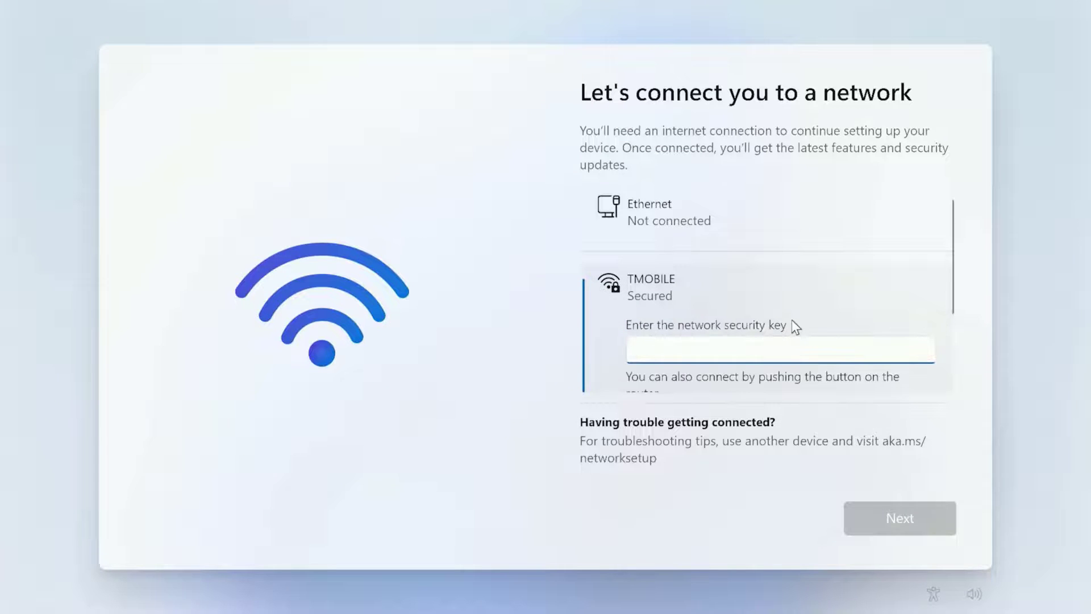
text(••••••••••••)
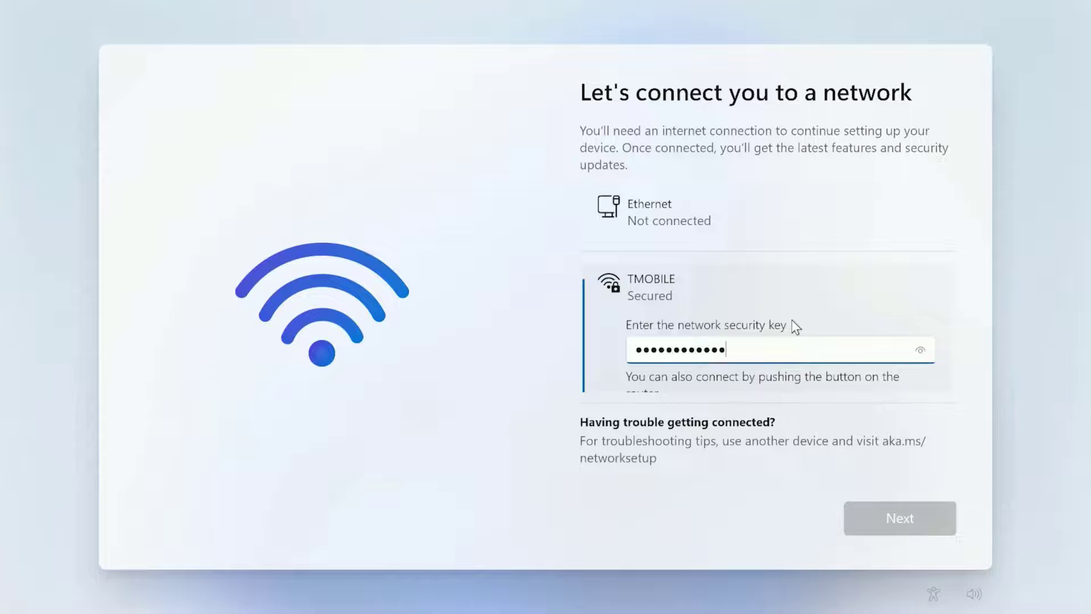
scroll(898, 392, down, 2)
click(745, 327)
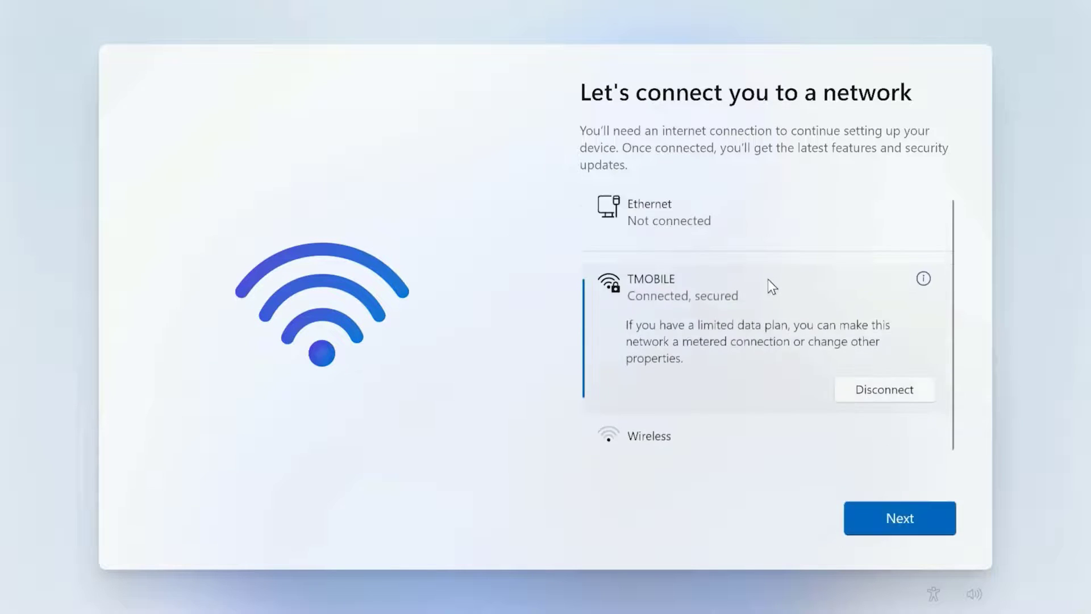
click(912, 531)
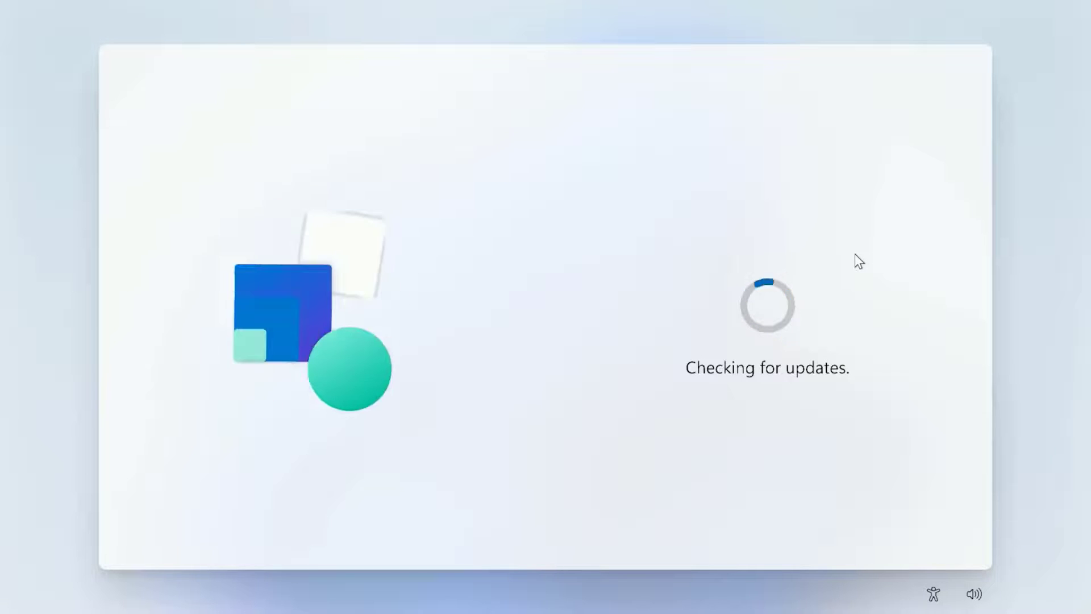
- Name the device HP and set it up for personal use
text(HP)
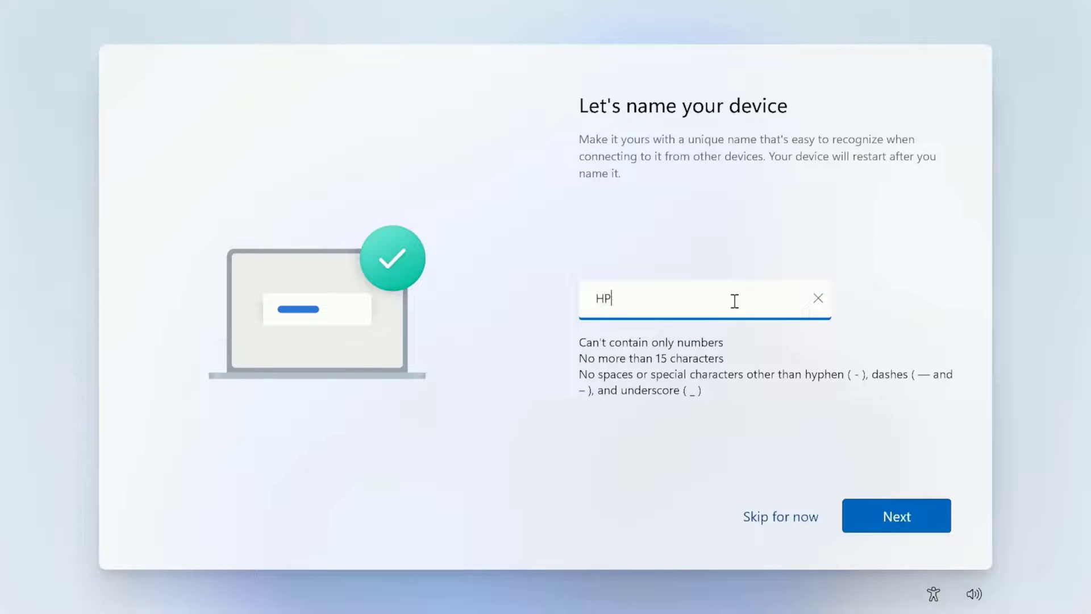
click(914, 519)
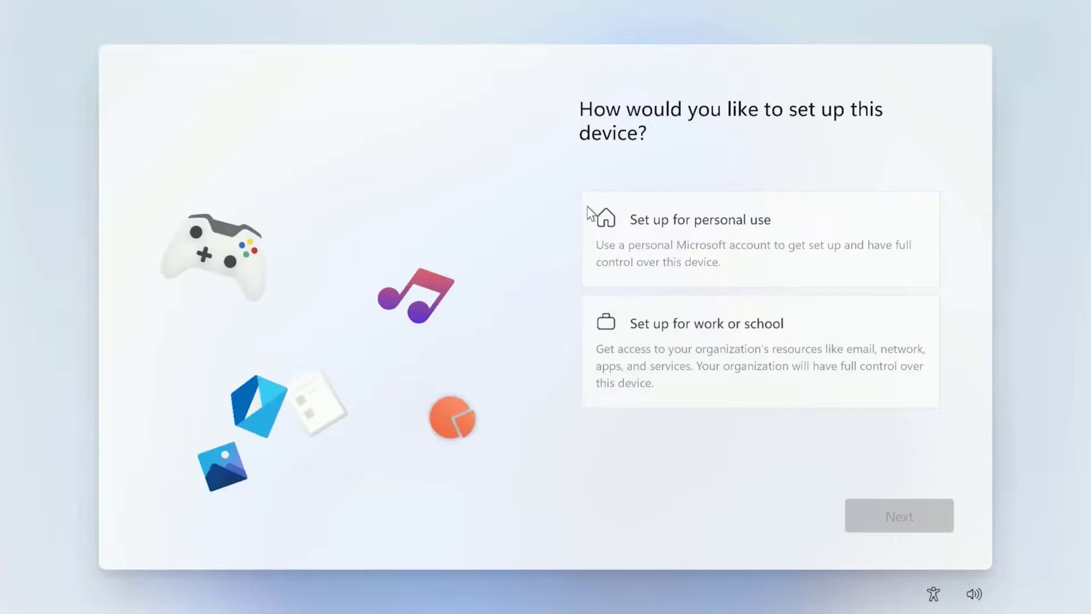
click(689, 236)
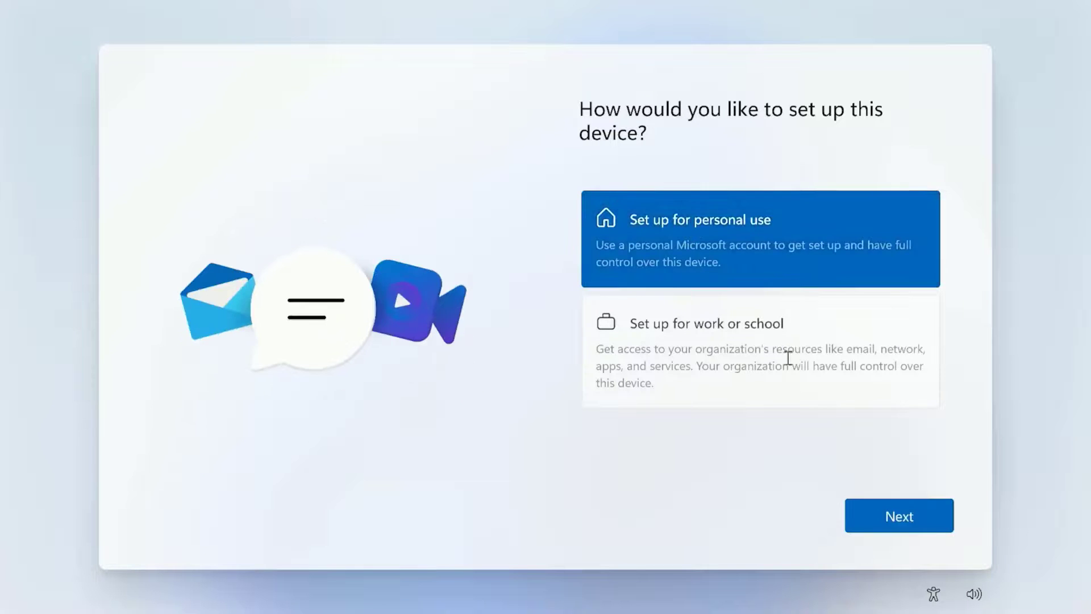
click(878, 517)
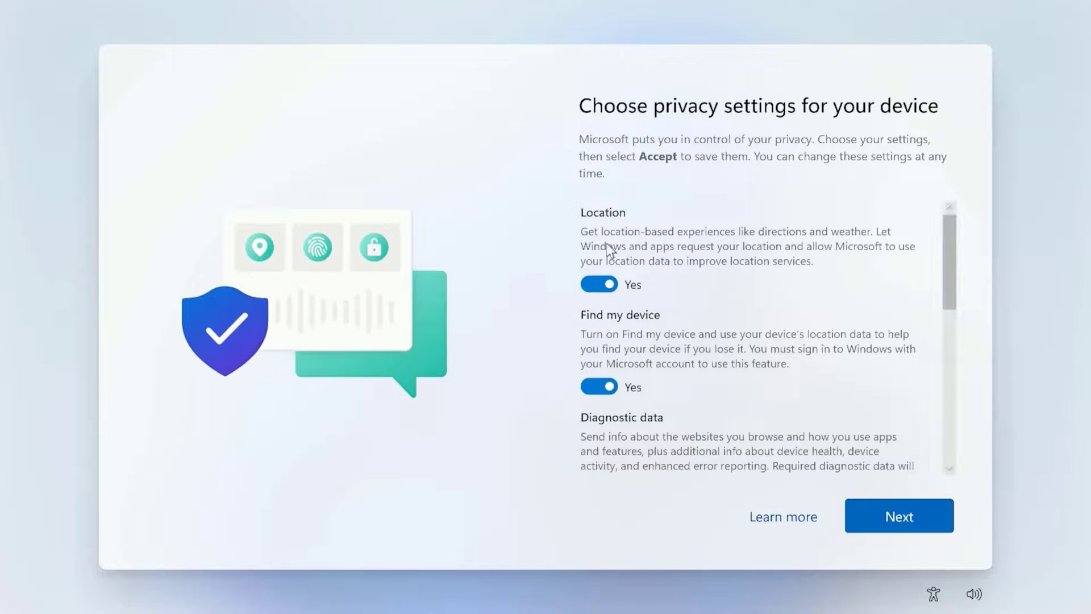
- Turn off Advertising ID and Tailored experiences in the device privacy settings, and accept the settings
scroll(622, 301, down, 3)
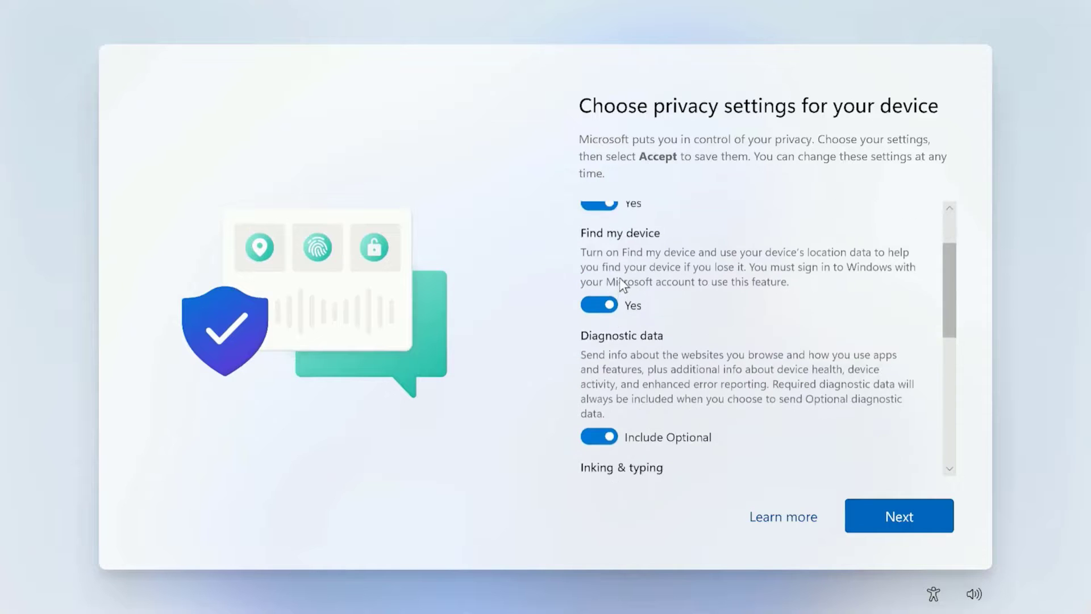
scroll(619, 278, down, 5)
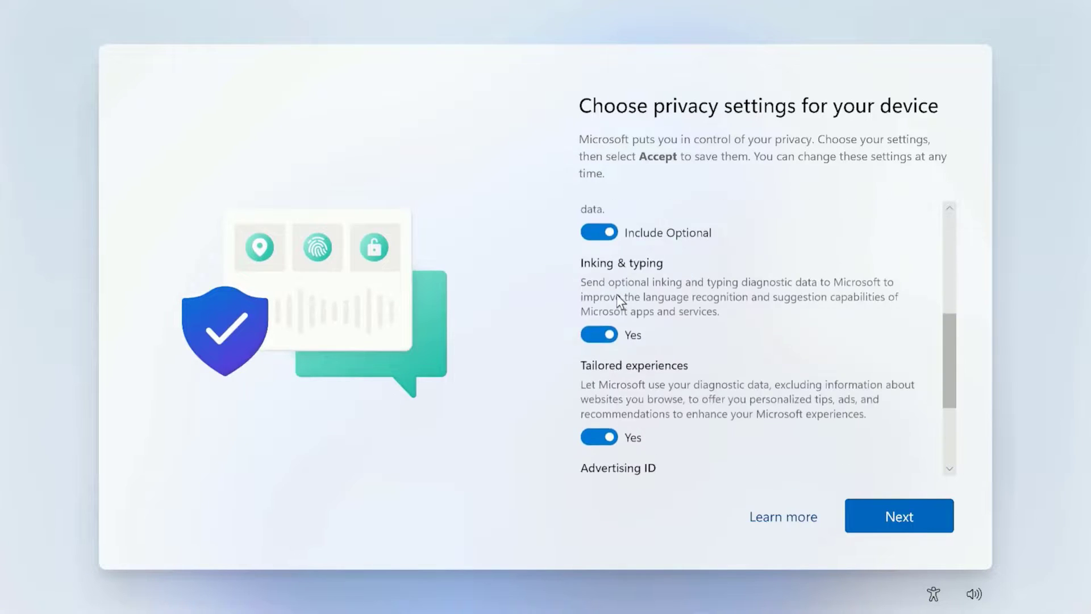
scroll(622, 292, down, 1)
scroll(604, 353, down, 2)
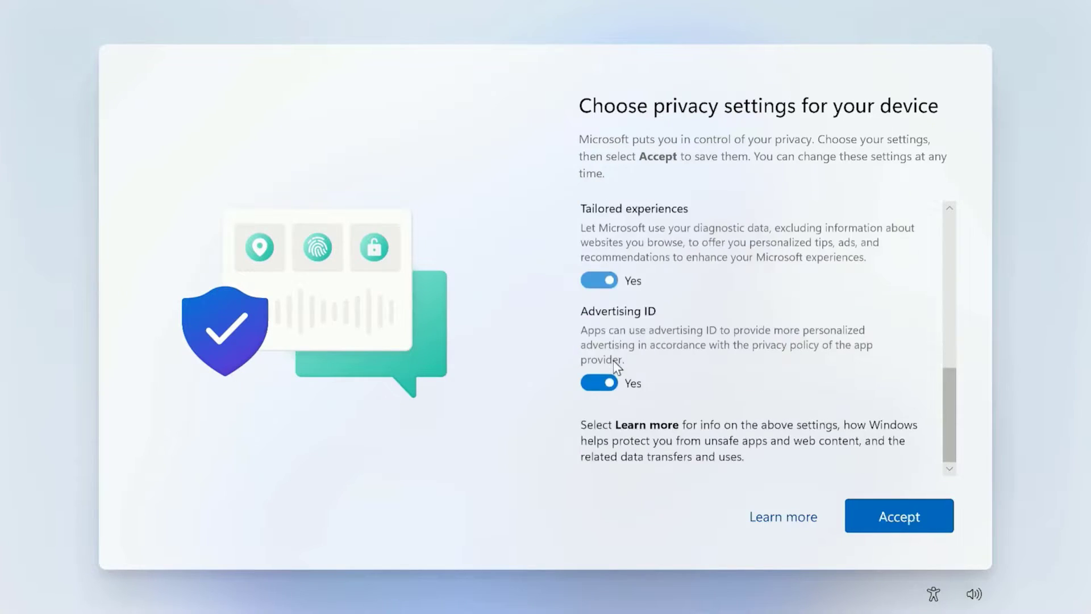
click(599, 383)
scroll(599, 387, down, 1)
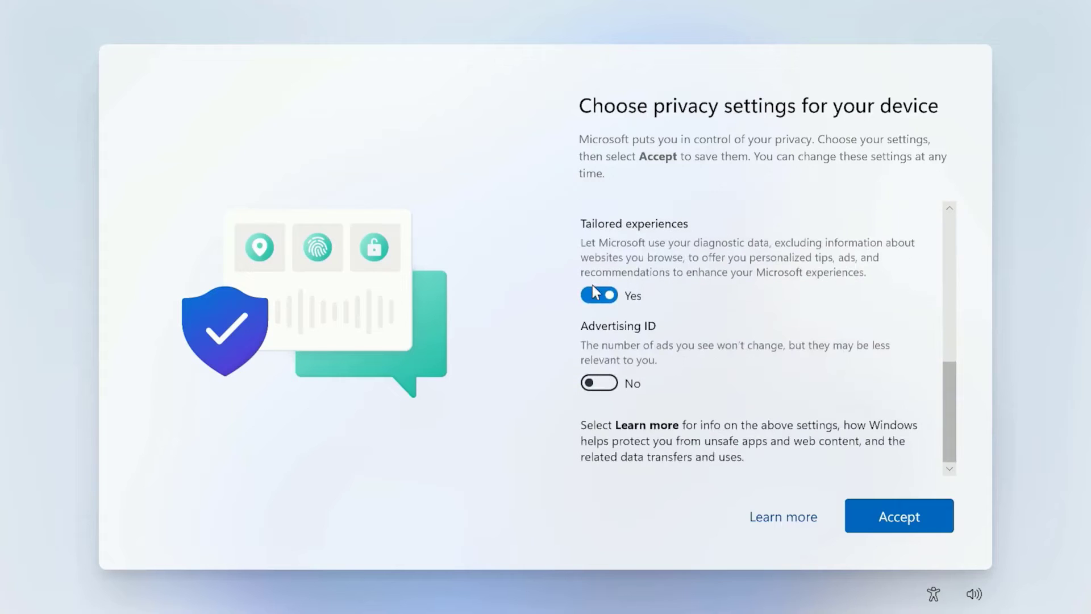
click(594, 293)
click(887, 515)
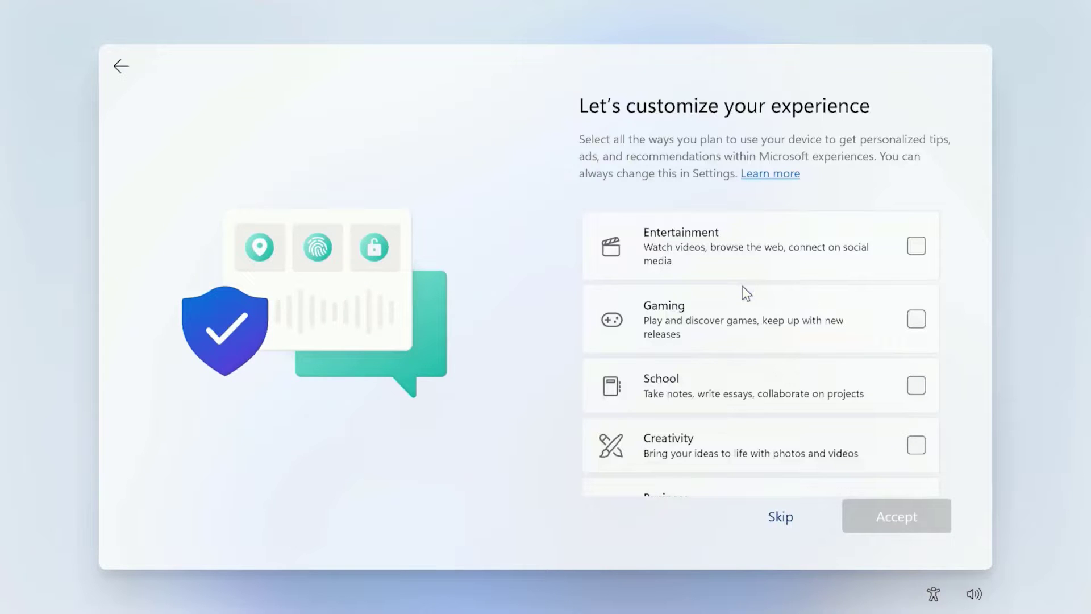
- Skip customizing the experience without selecting any planned device use
scroll(806, 315, down, 3)
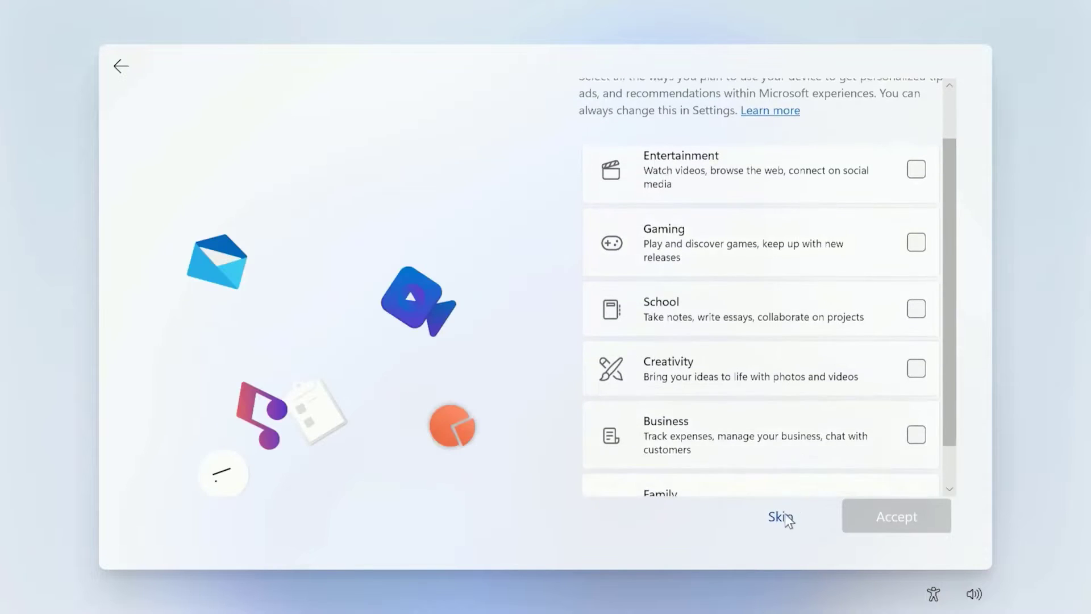
scroll(784, 443, down, 1)
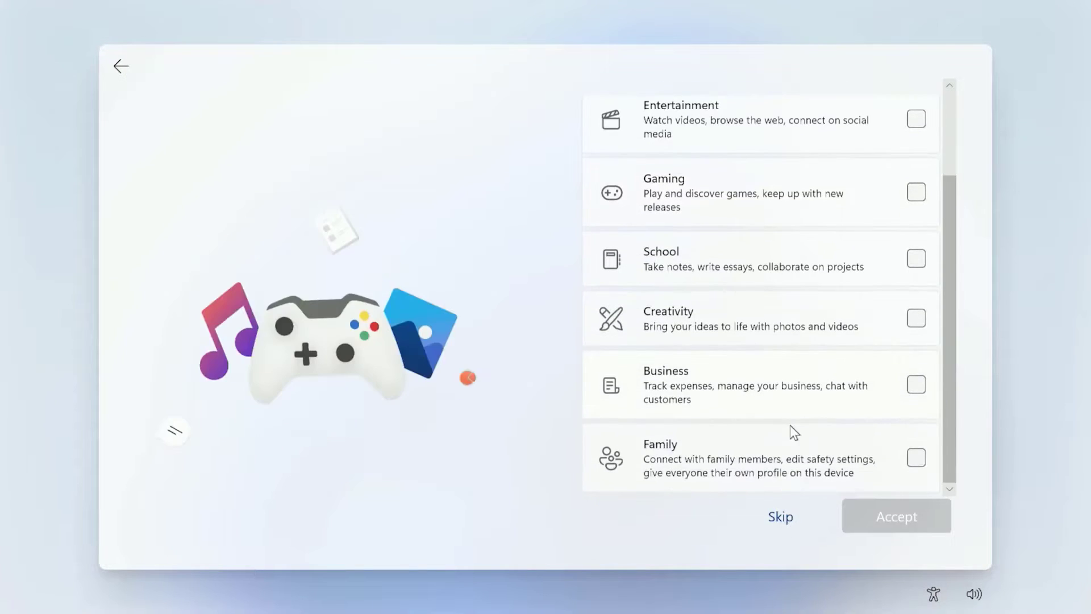
click(780, 516)
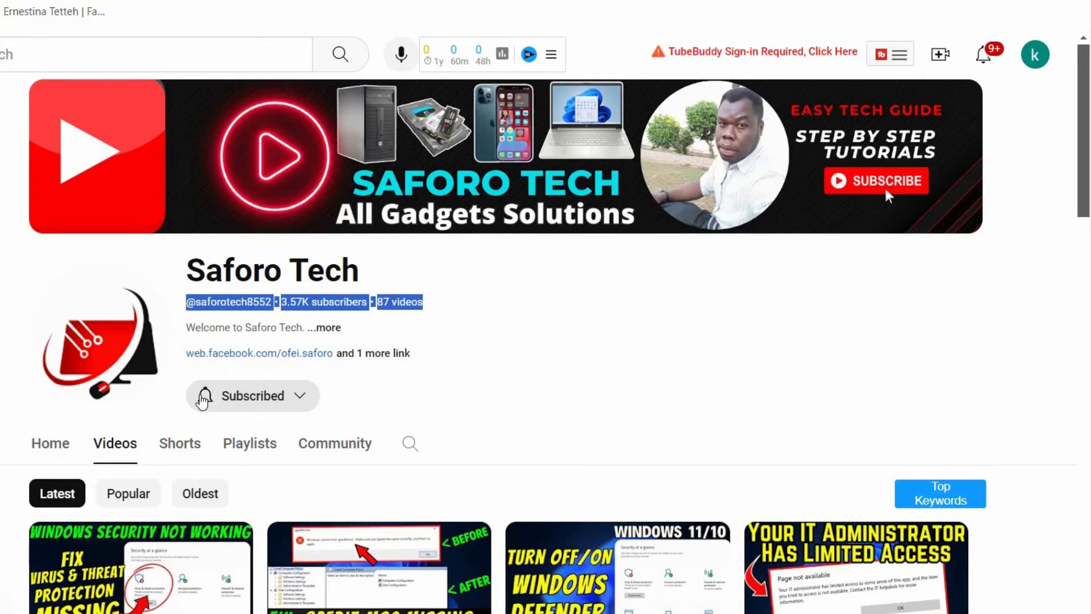
click(203, 400)
click(230, 436)
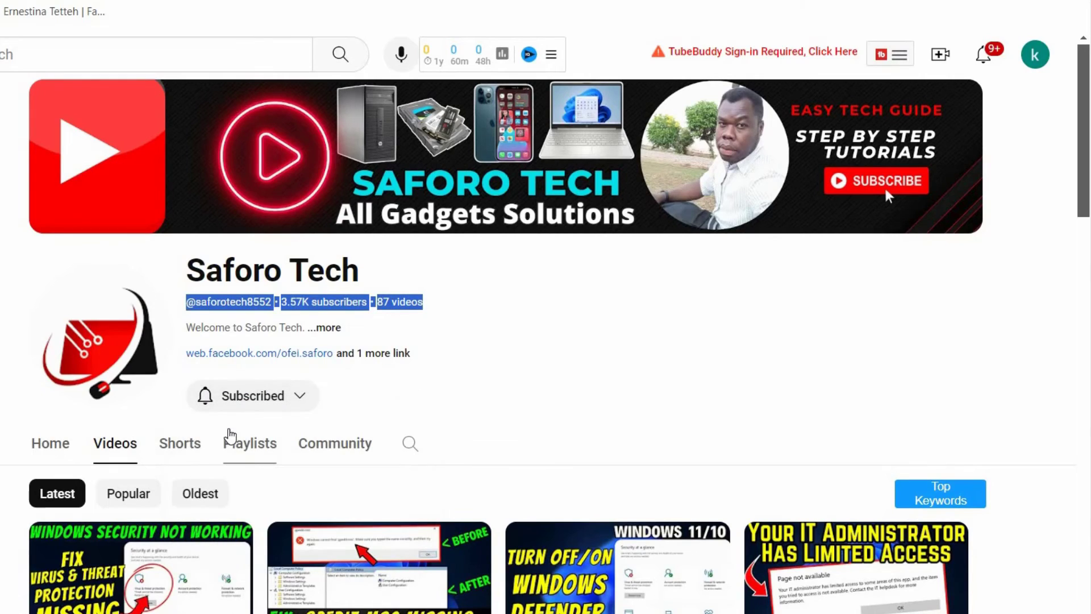